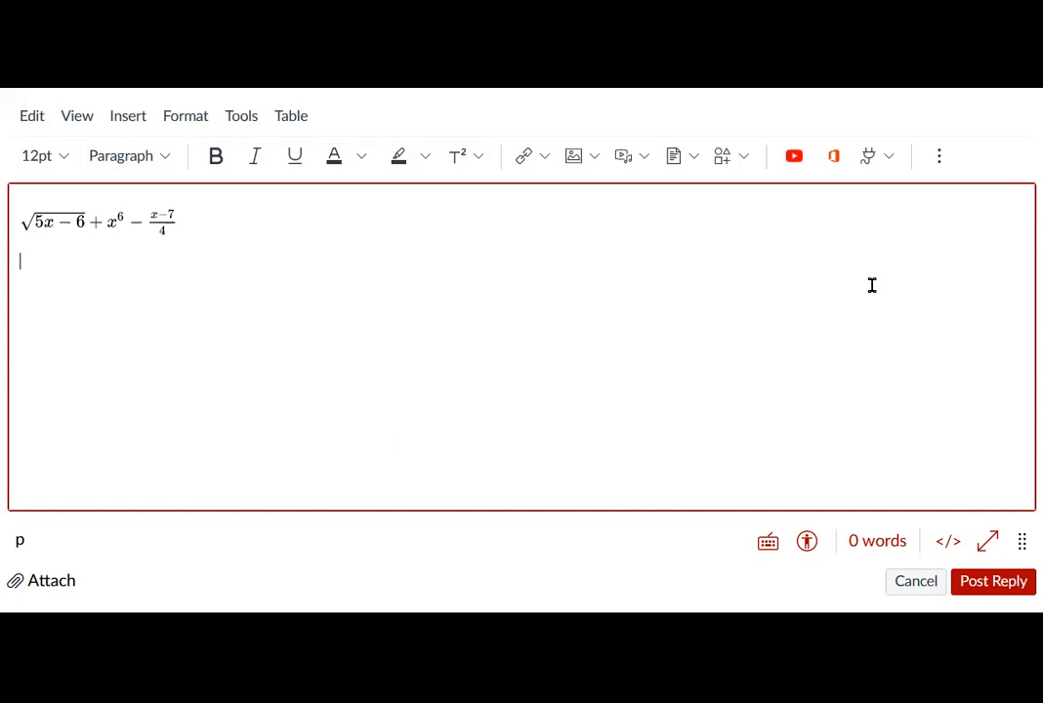
Reveal the reply editor's additional formatting tools and collapse them again.
click(940, 158)
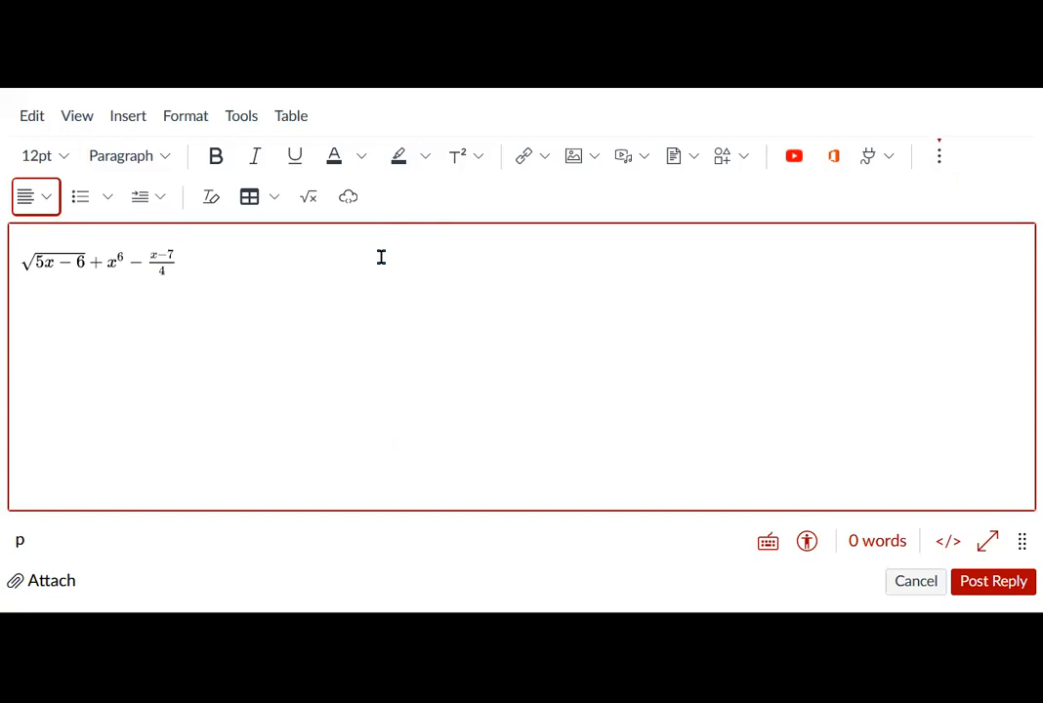
click(939, 157)
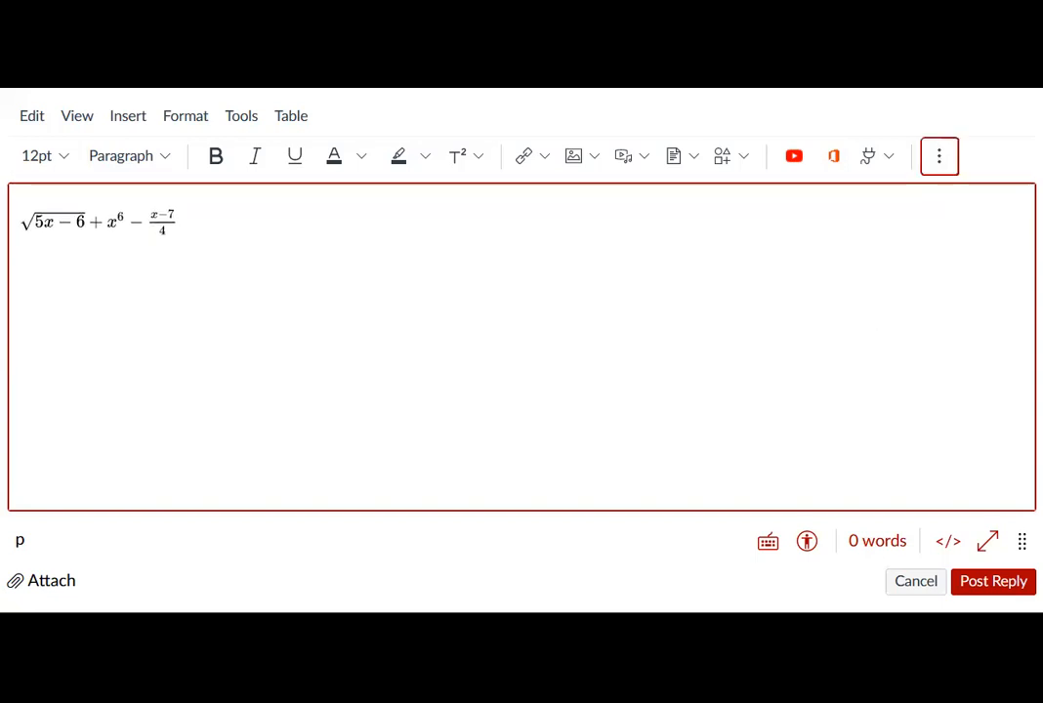
click(938, 158)
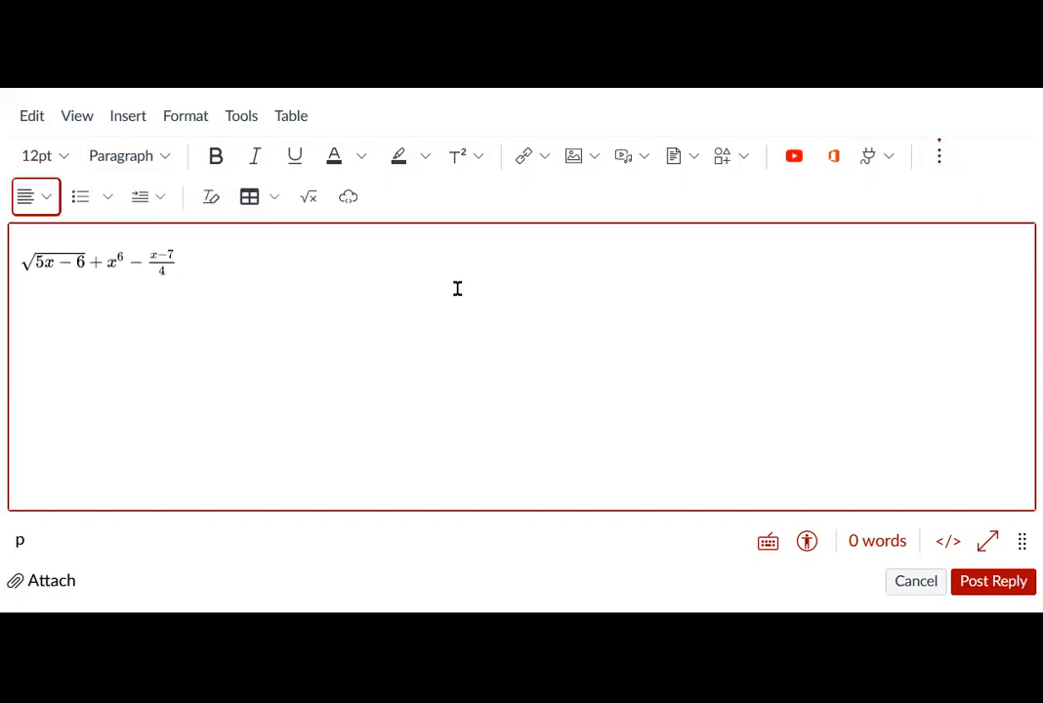
click(940, 156)
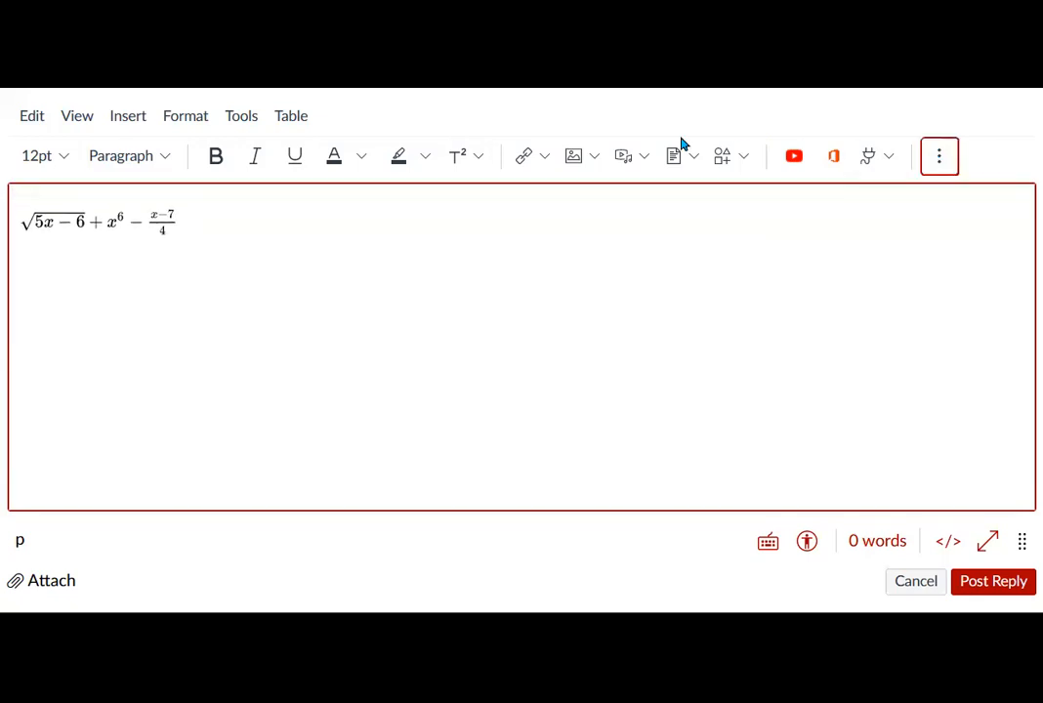
Open the Equation Editor for the reply and close it without entering an equation.
click(137, 119)
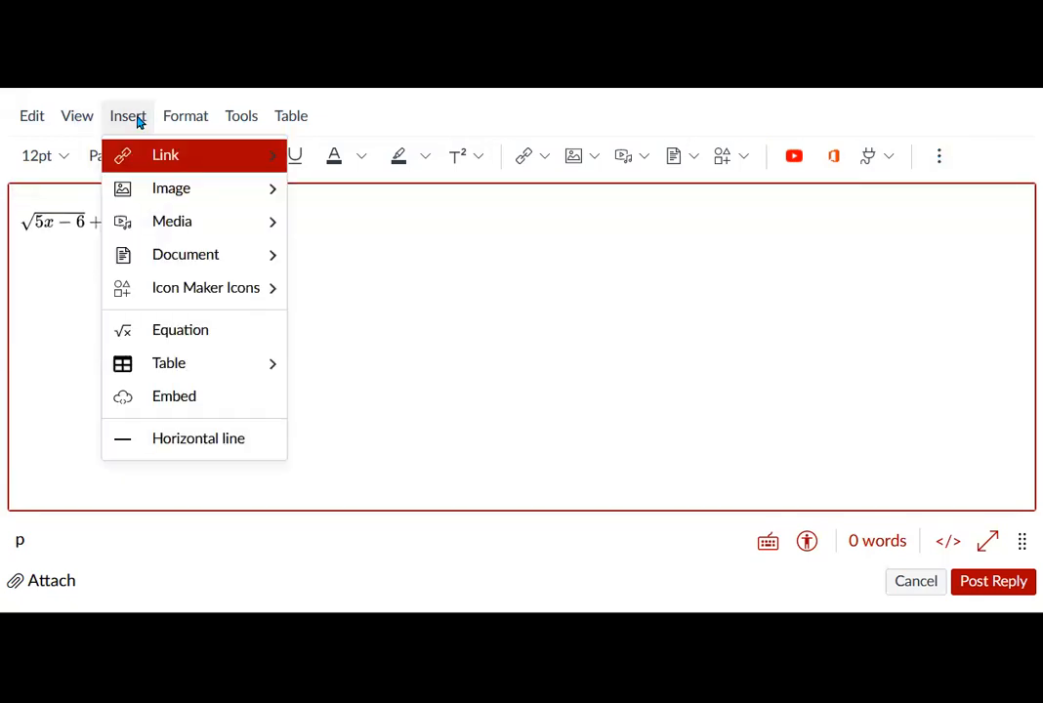
click(186, 332)
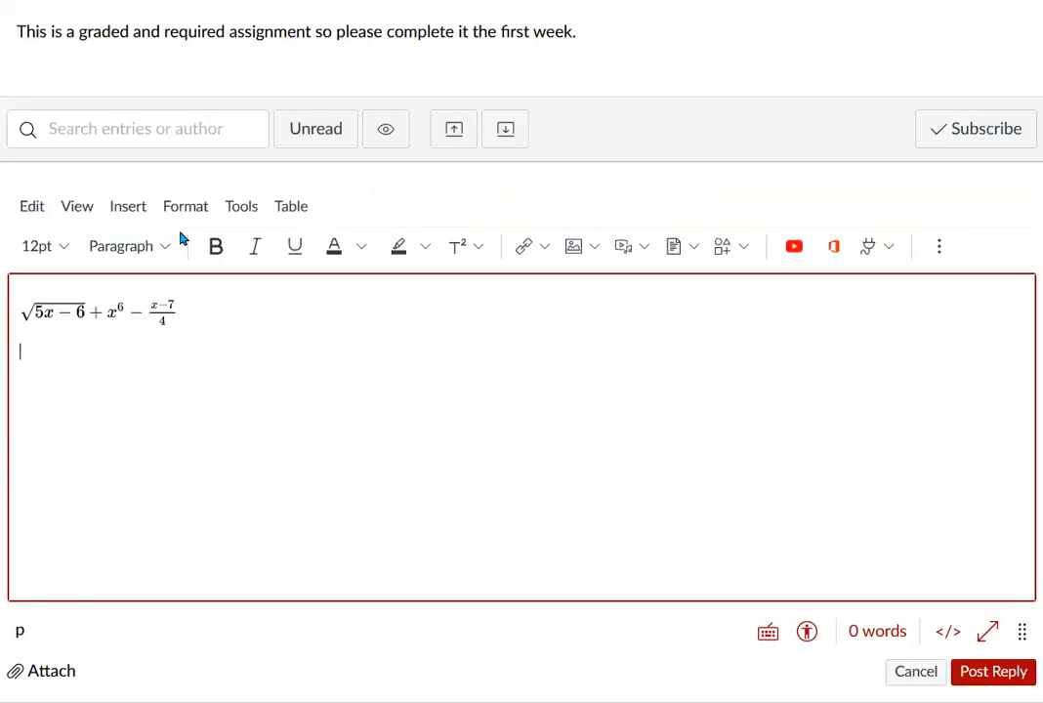
click(126, 212)
mouse_move(185, 206)
mouse_move(111, 216)
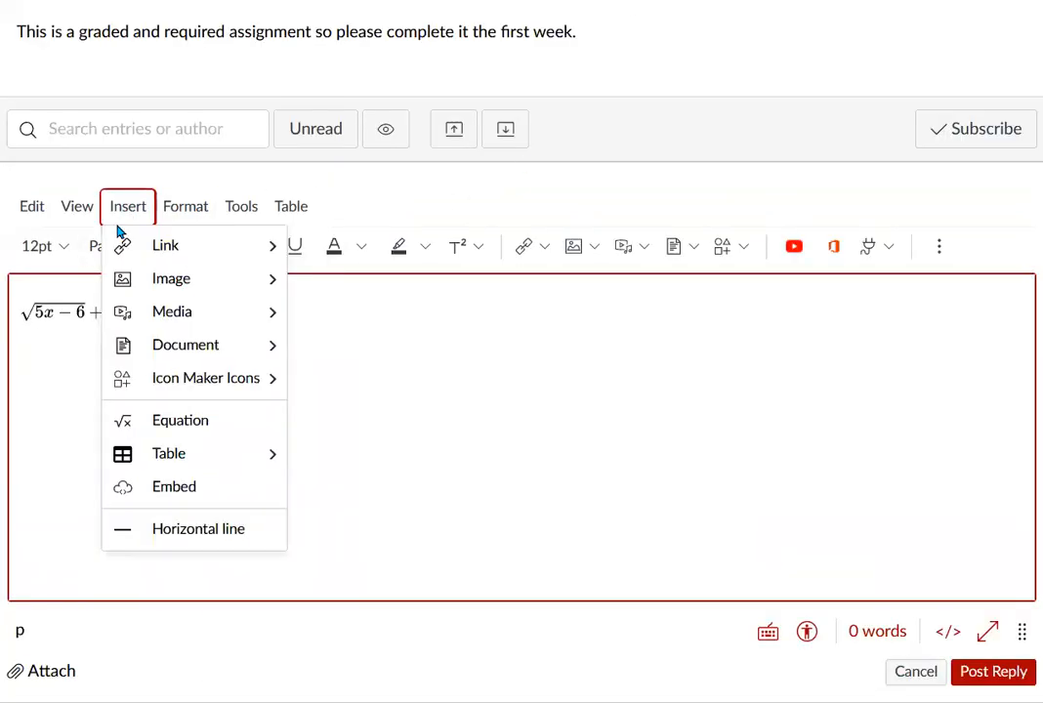
click(153, 419)
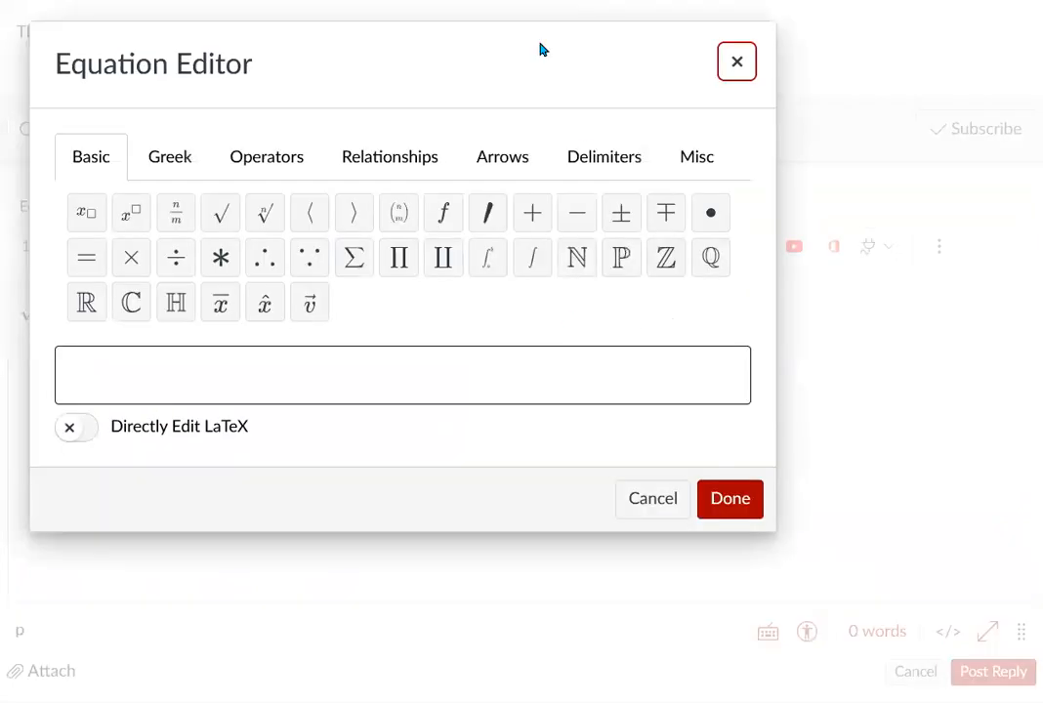
click(735, 66)
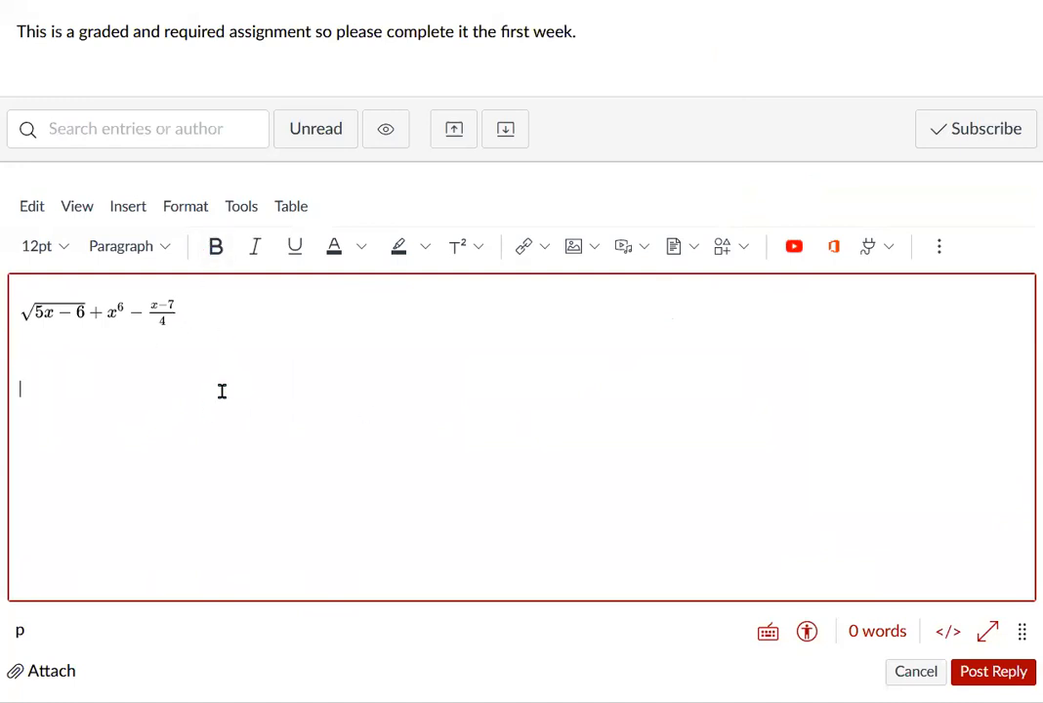
Enter the square root of 5x-7 in a new equation and close the Equation Editor without inserting it.
click(937, 246)
click(309, 287)
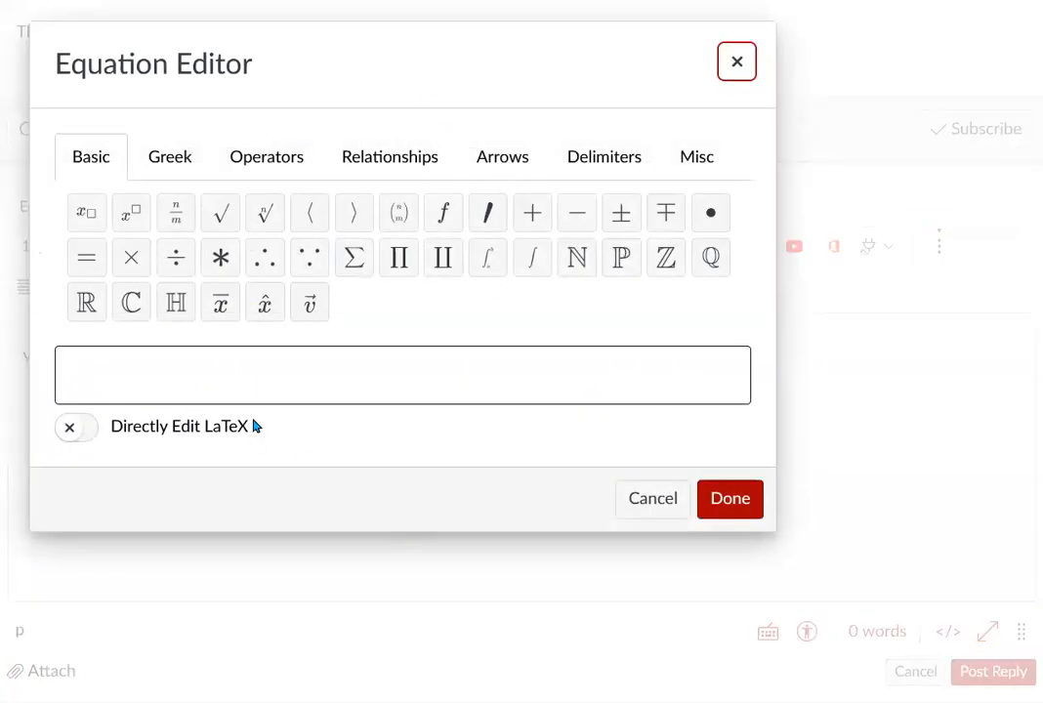
click(235, 376)
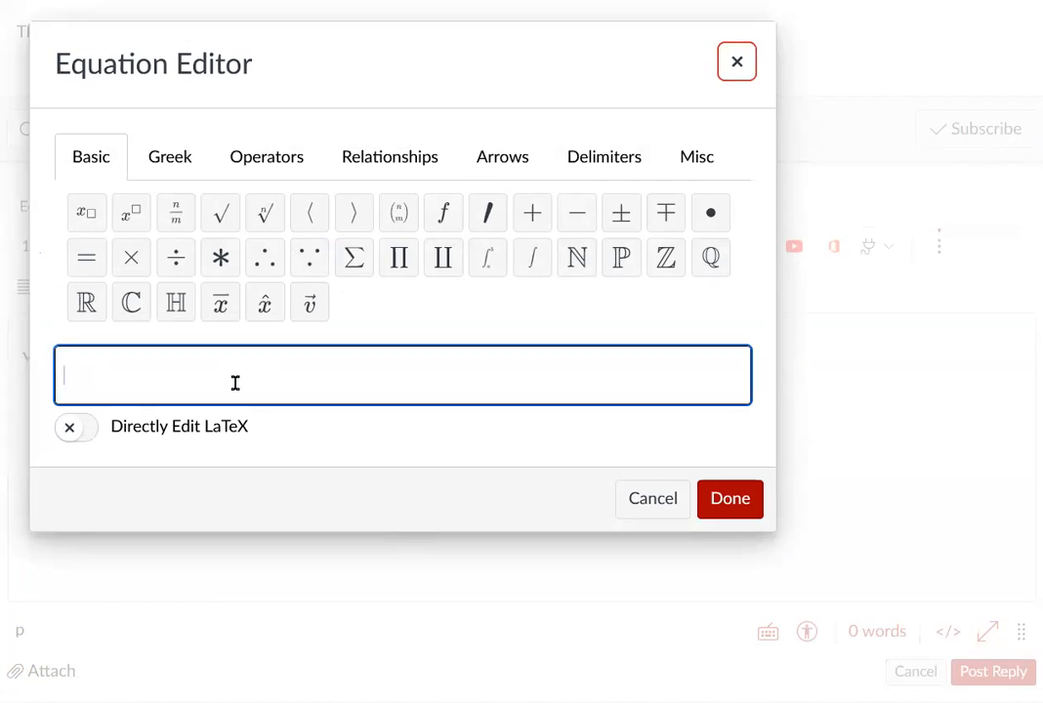
click(223, 220)
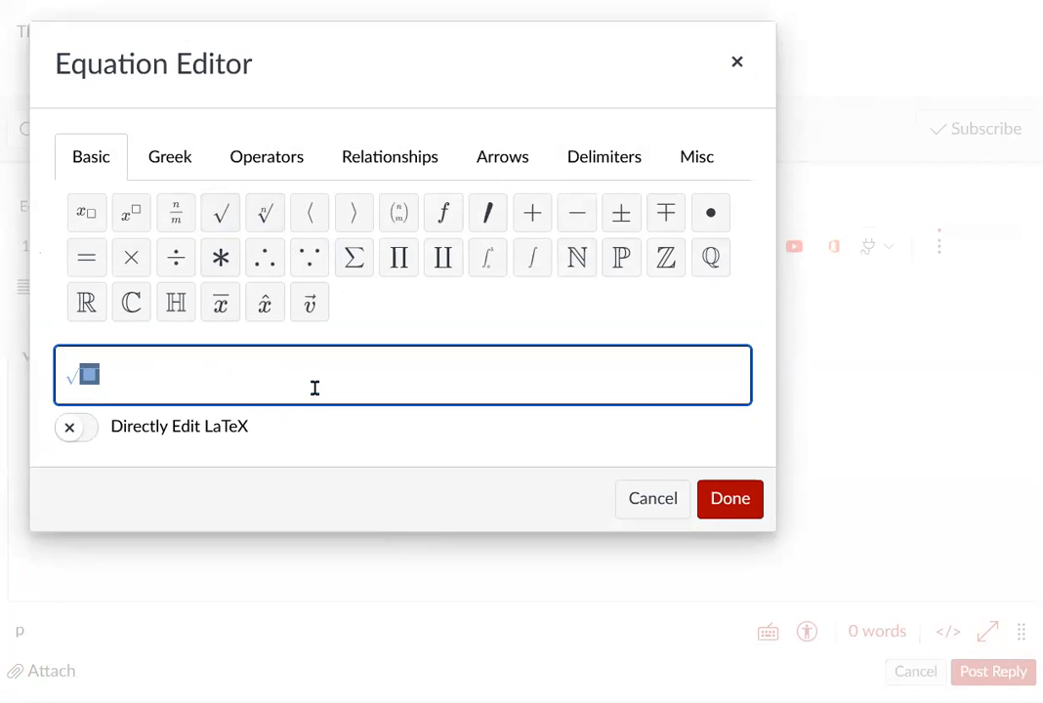
text(5x-7)
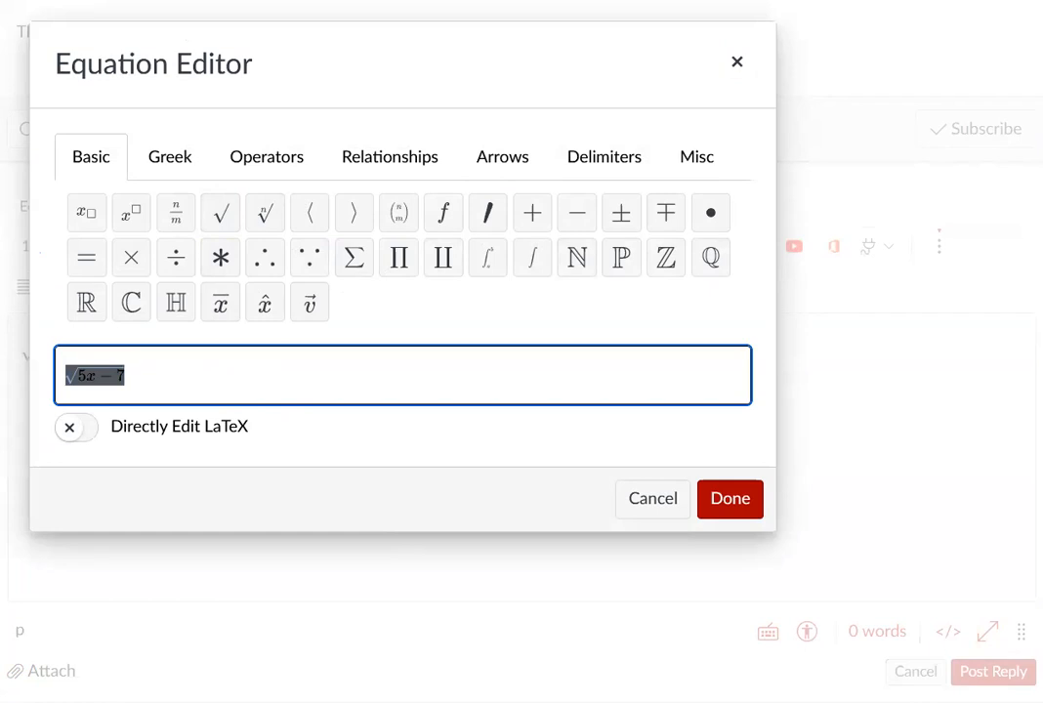
key(Right)
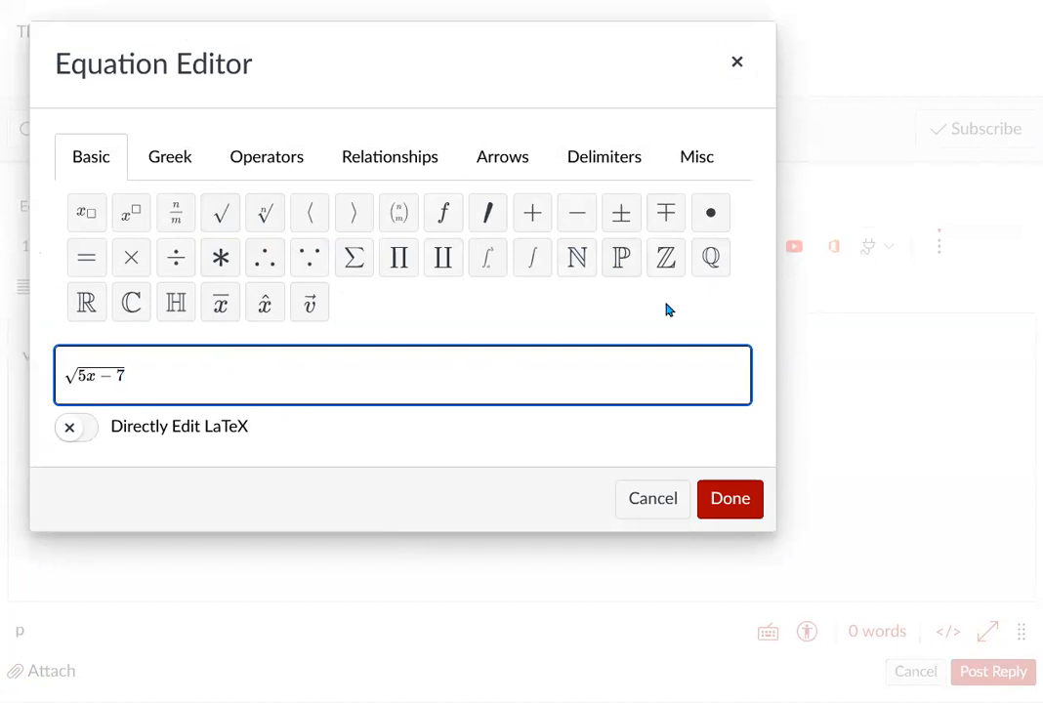
click(734, 64)
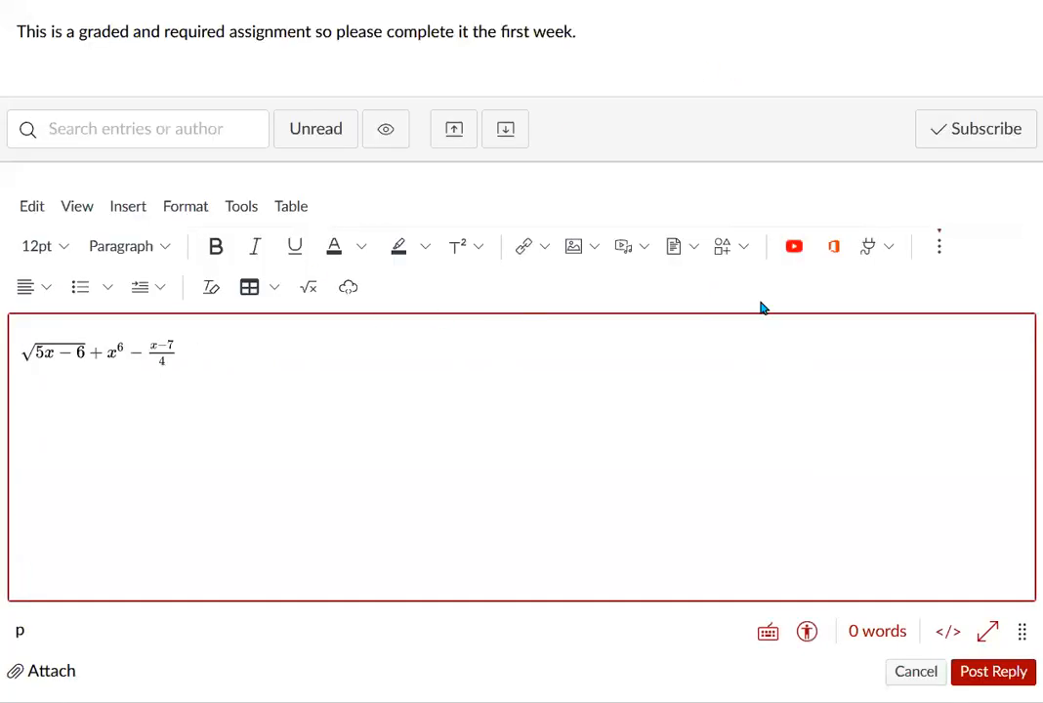
Build the square root of 5x-6 from the square root template in a new equation, and clear it.
click(308, 291)
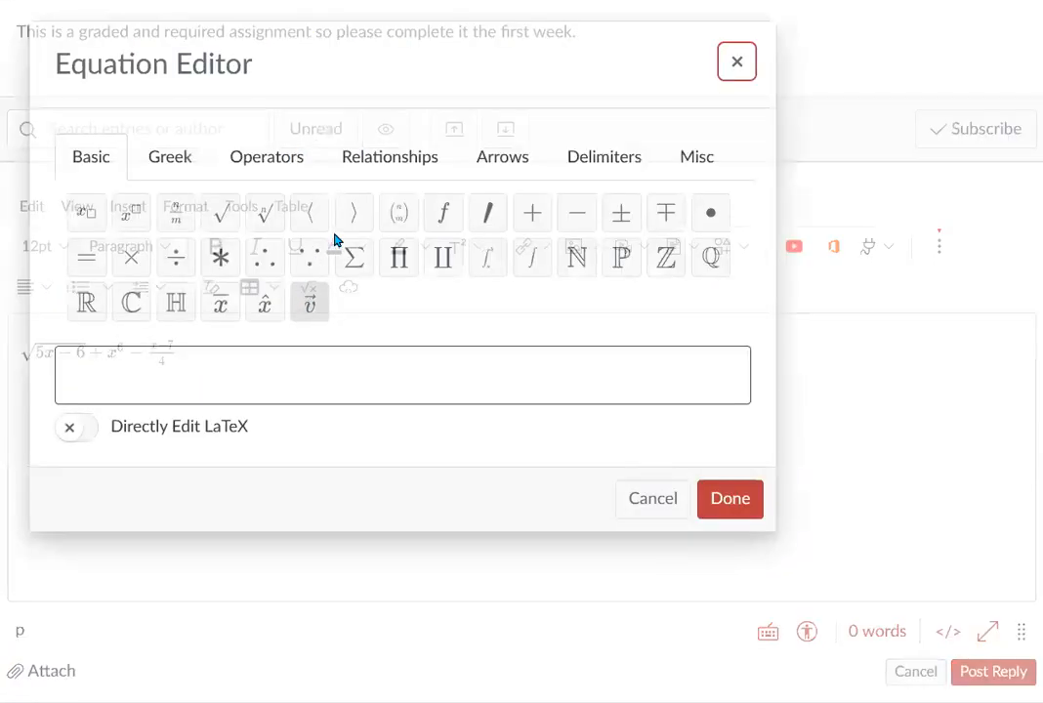
click(222, 215)
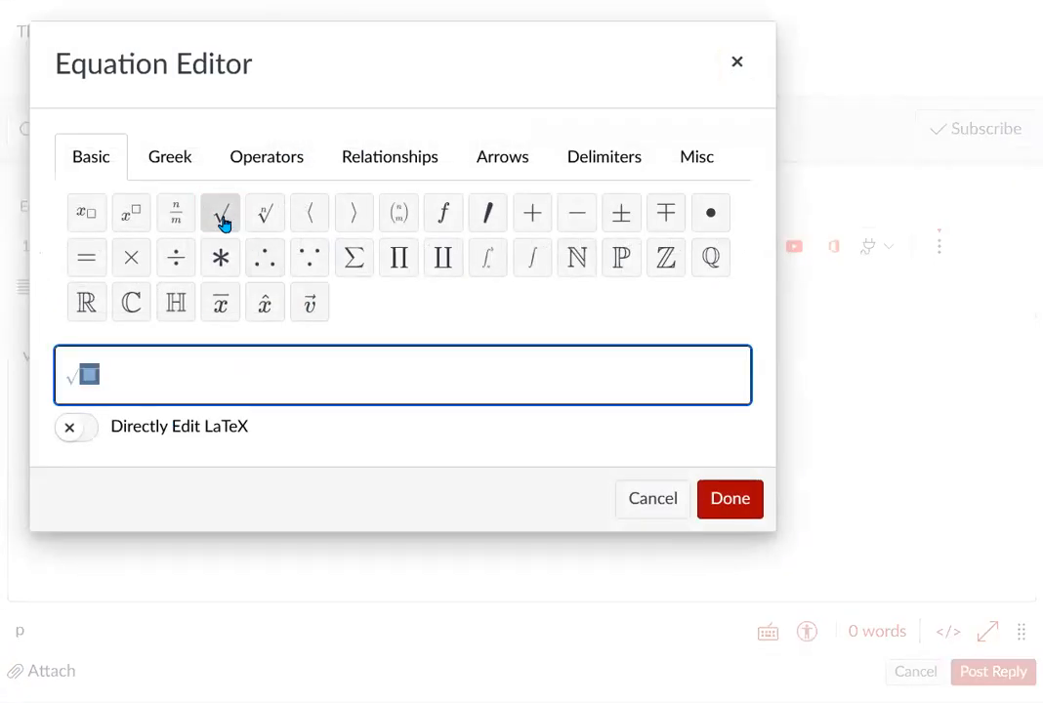
text(5x-6)
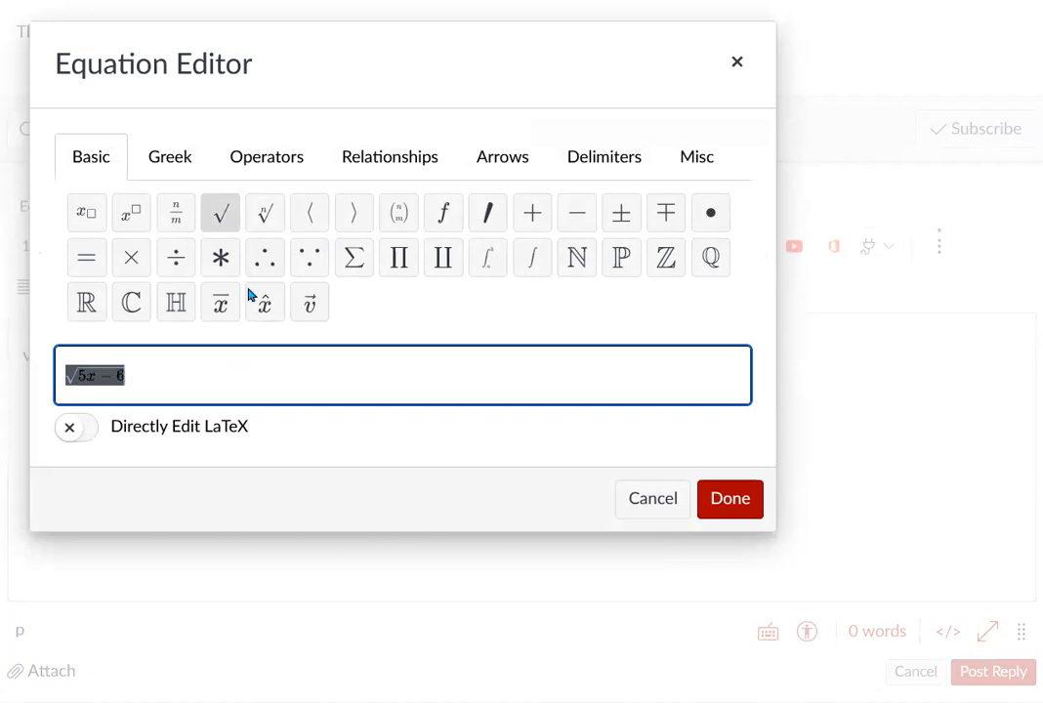
key(BackSpace)
key(BackSpace)
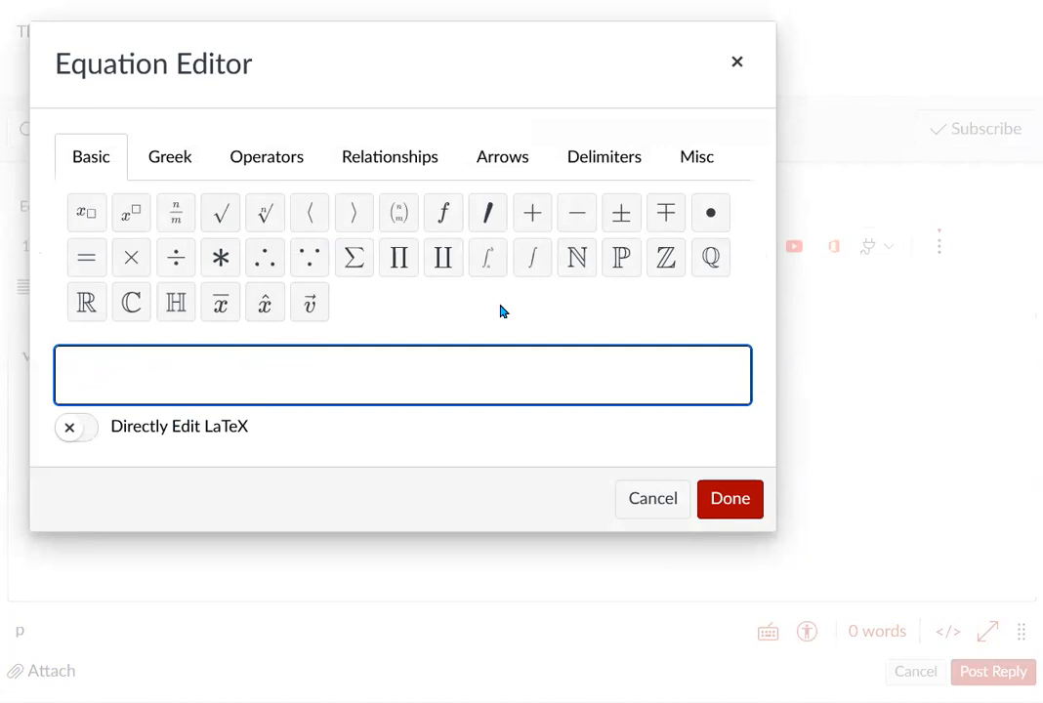
Enter the square root of 5x-6 with the sqrt command instead of the template, and discard the equation.
text(sqrt)
key(BackSpace)
text(sqrt)
text(5)
text(x-6)
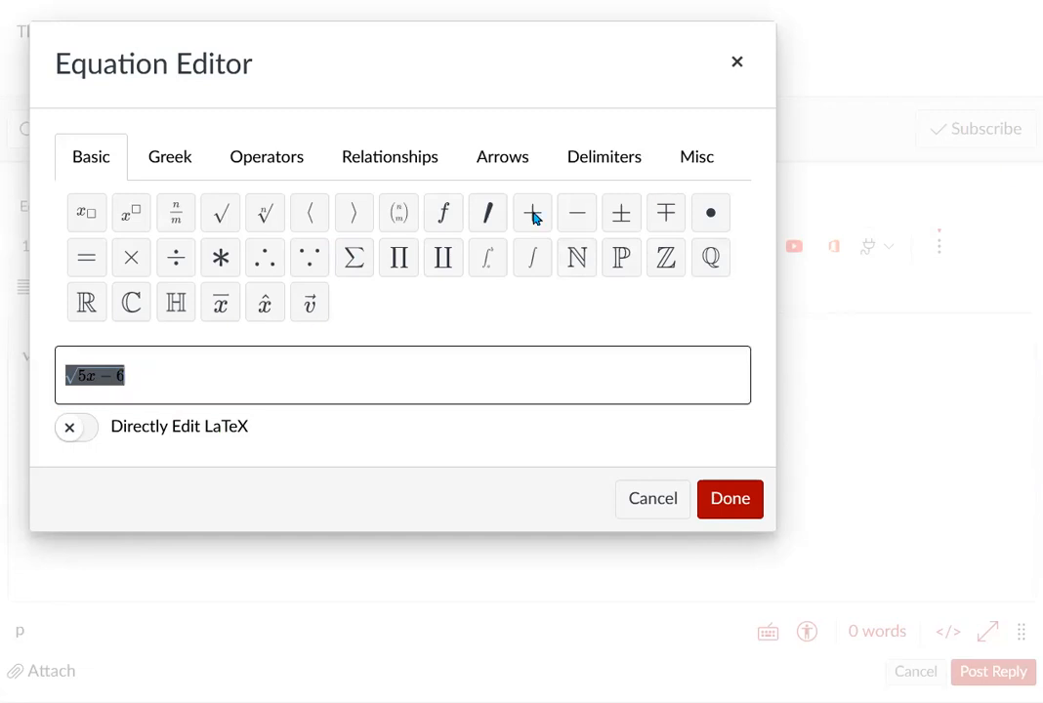
click(114, 377)
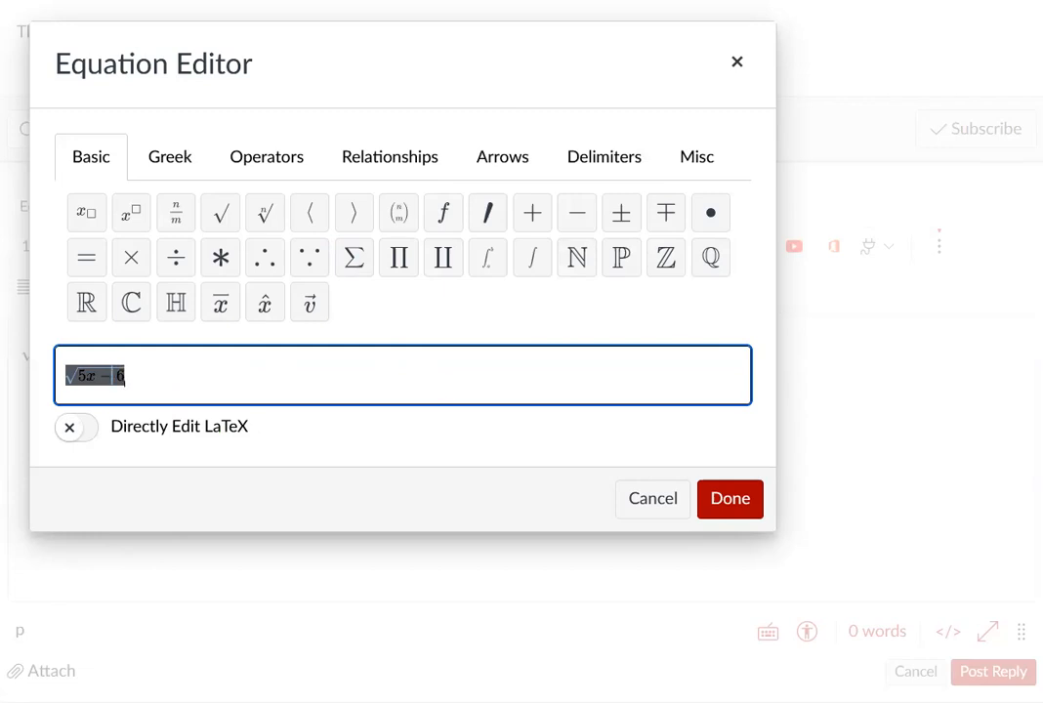
click(664, 501)
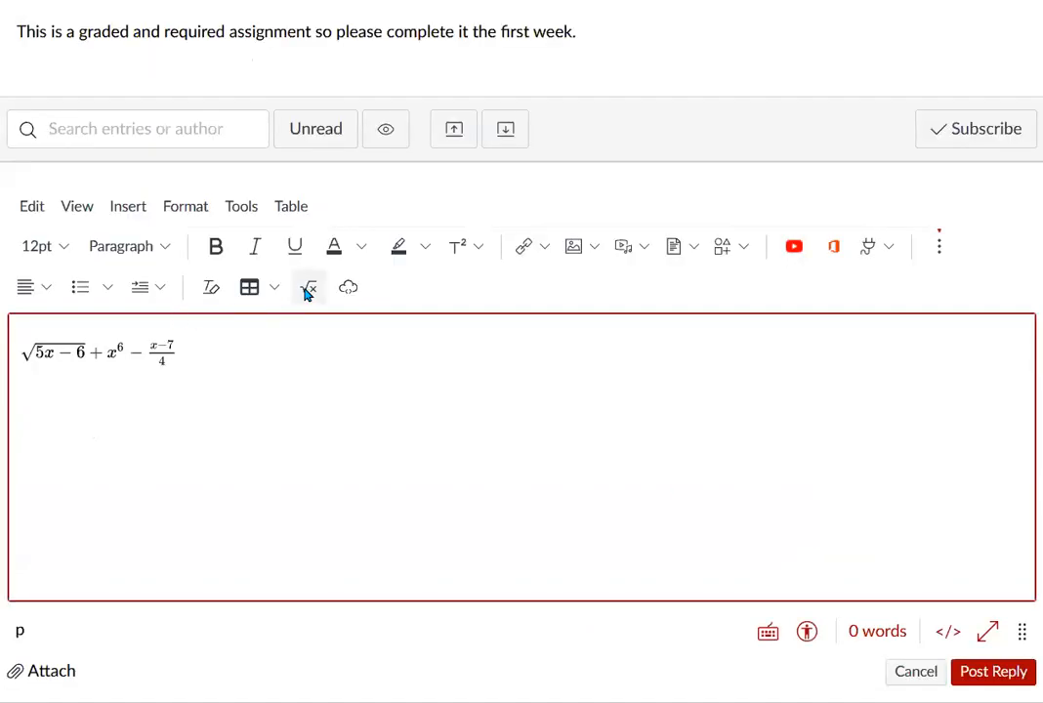
Enter sqrt 5x-6 in a fresh equation, move the cursor out of the selected radical, and cancel the equation.
click(308, 289)
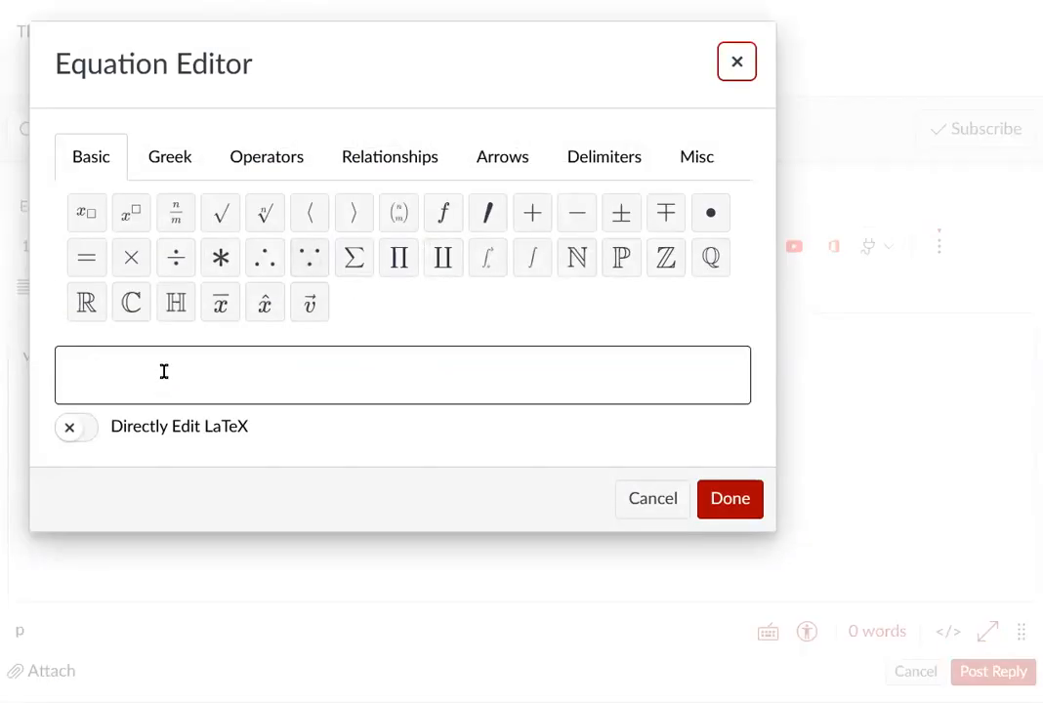
click(164, 371)
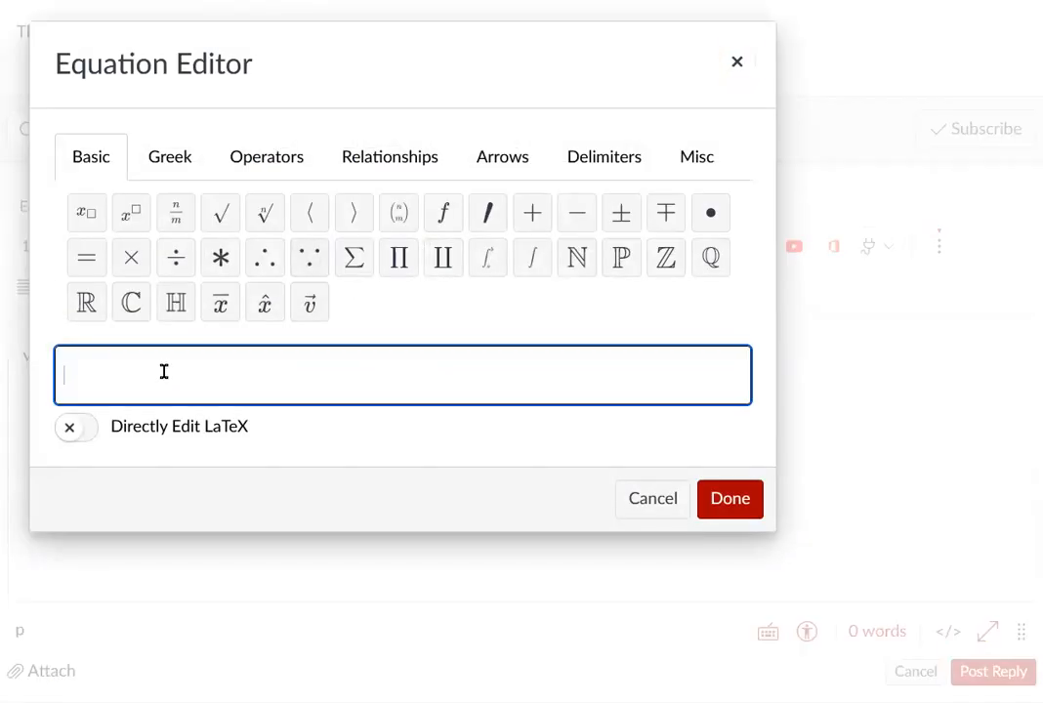
text(sqrt5x-6)
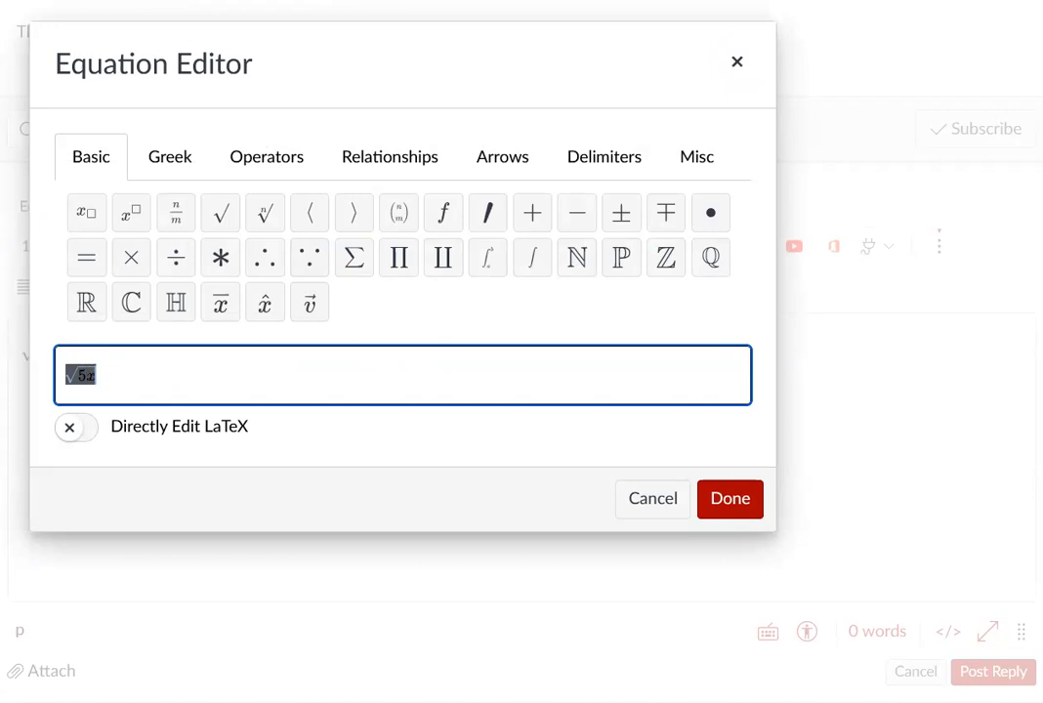
key(Right)
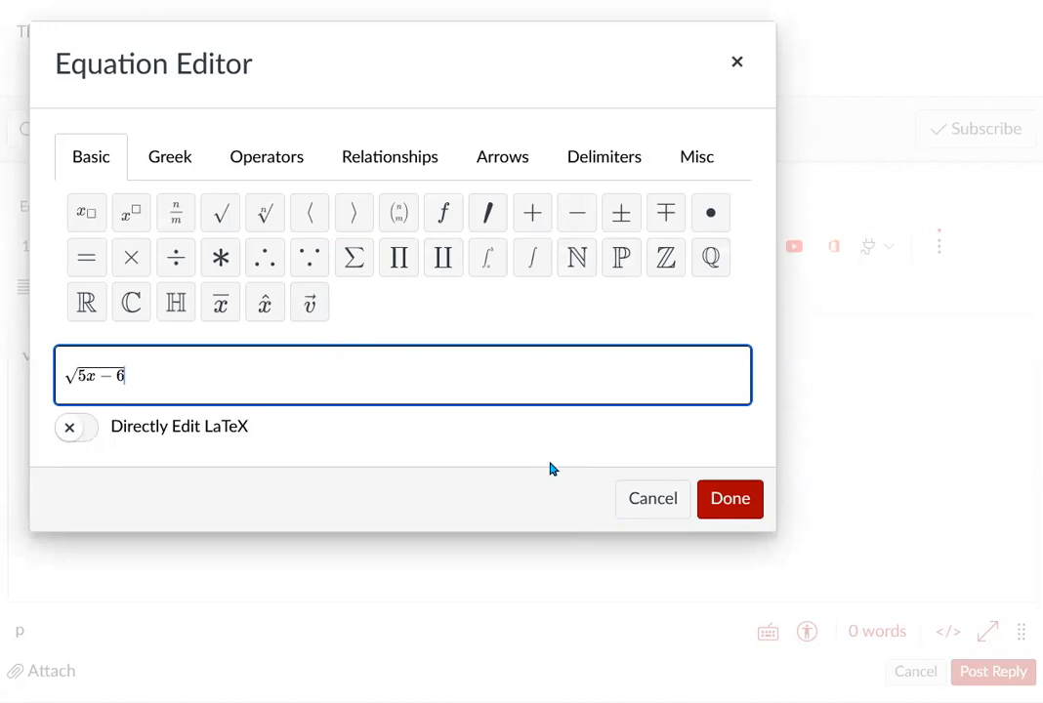
click(626, 501)
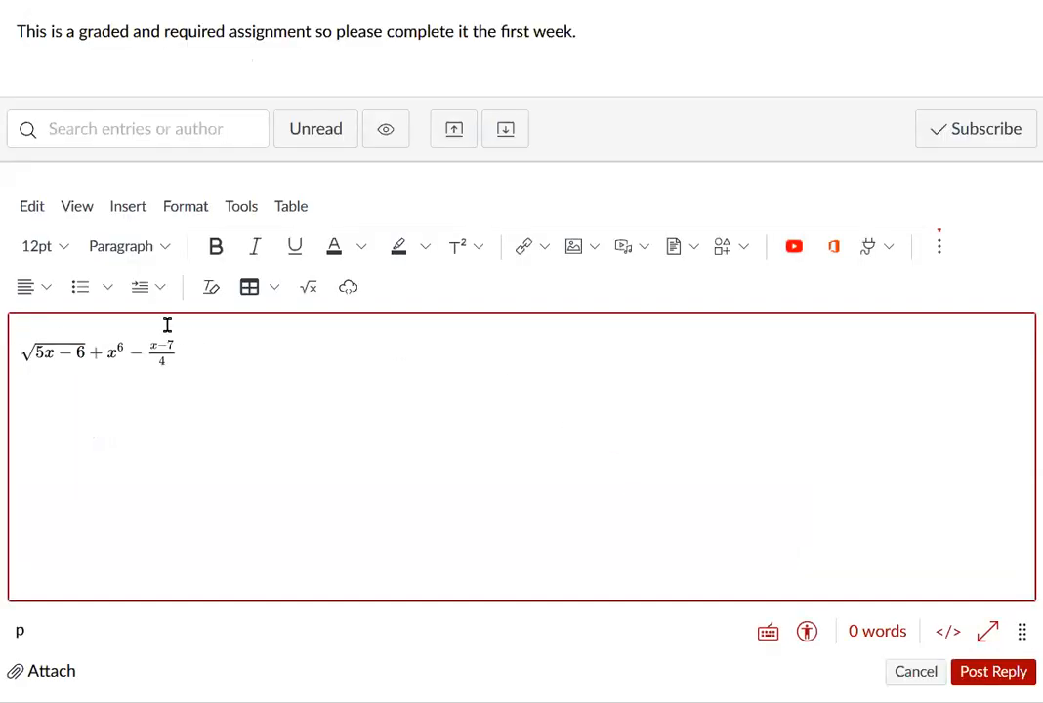
Try the Greek letters sigma, mu, theta and alpha by their LaTeX names in a new equation, deleting each one.
click(311, 293)
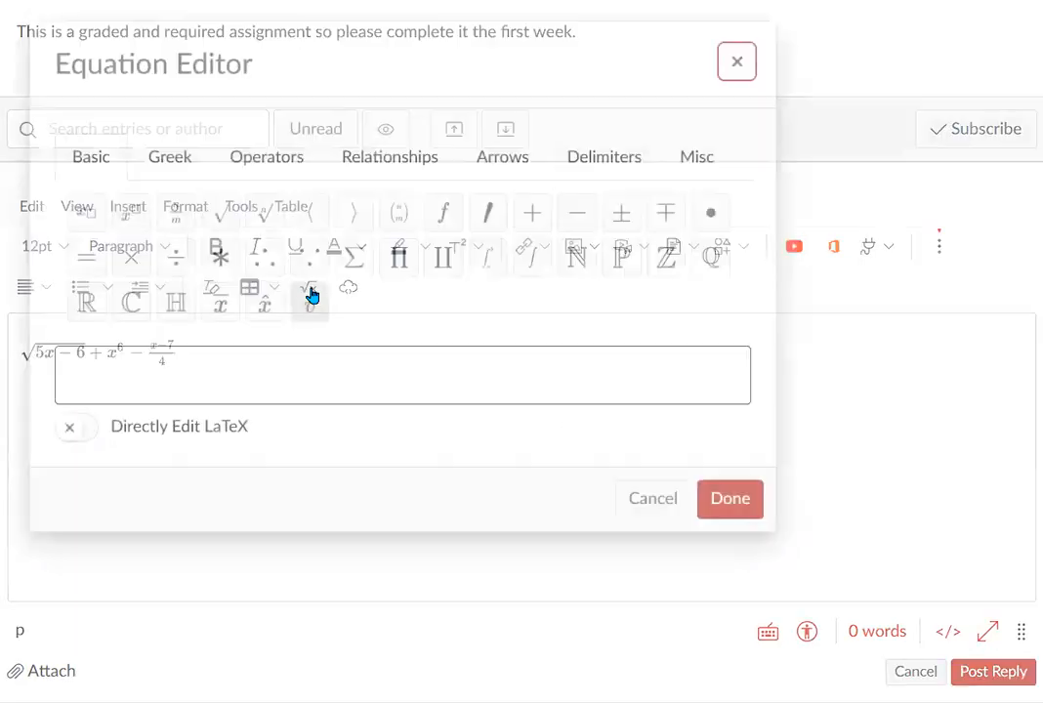
text(\sigma)
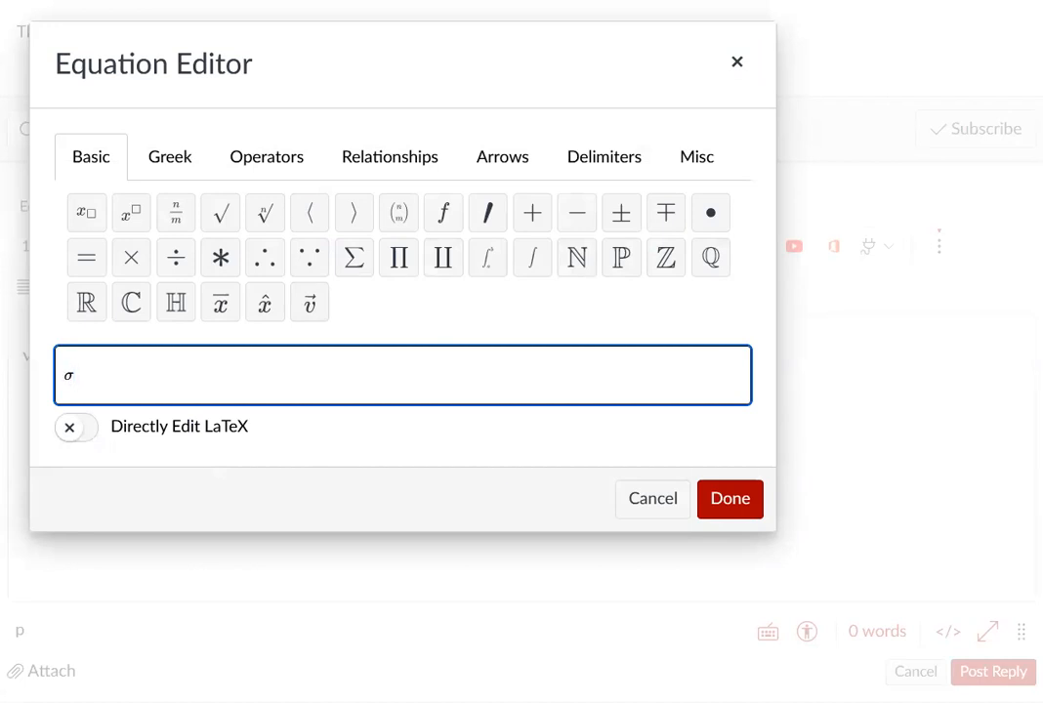
key(BackSpace)
text(mu)
key(BackSpace)
key(BackSpace)
text(\theta)
key(BackSpace)
text(\alpha)
key(BackSpace)
Add the letter mu from the Greek symbol set to the equation and cancel the equation.
click(173, 156)
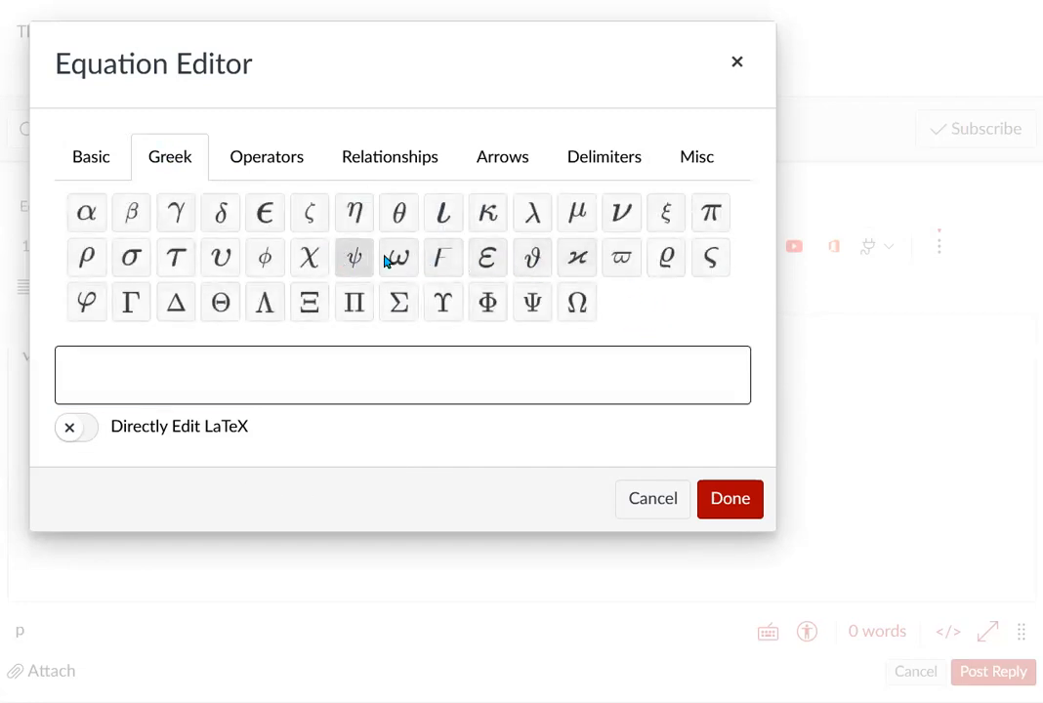
click(578, 213)
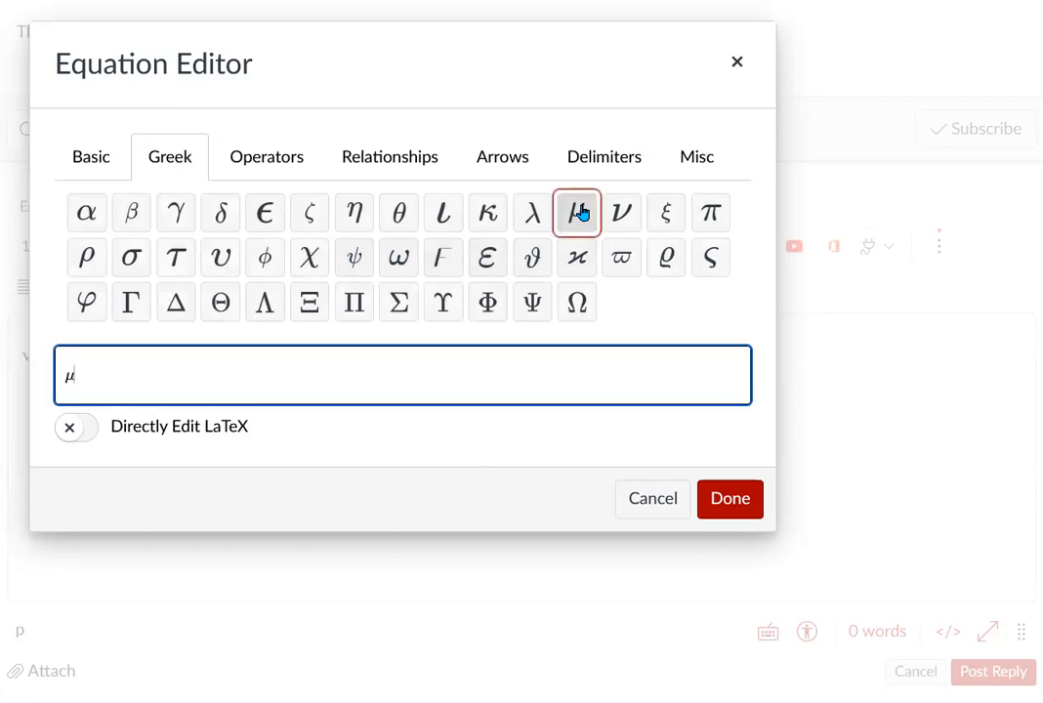
click(92, 158)
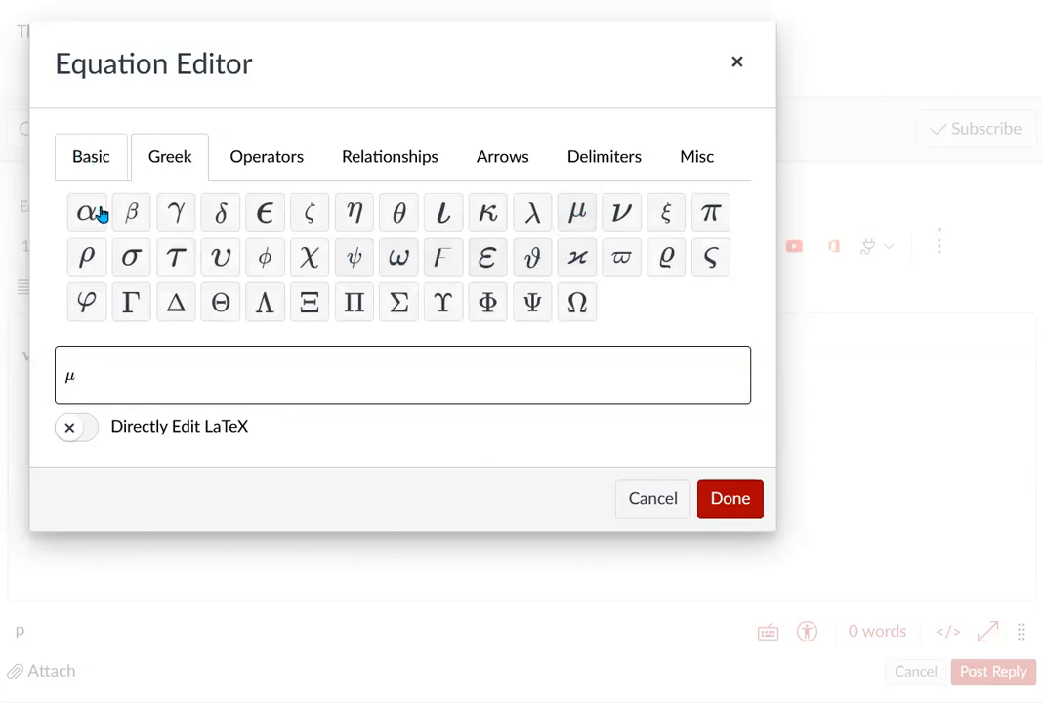
click(81, 367)
click(650, 500)
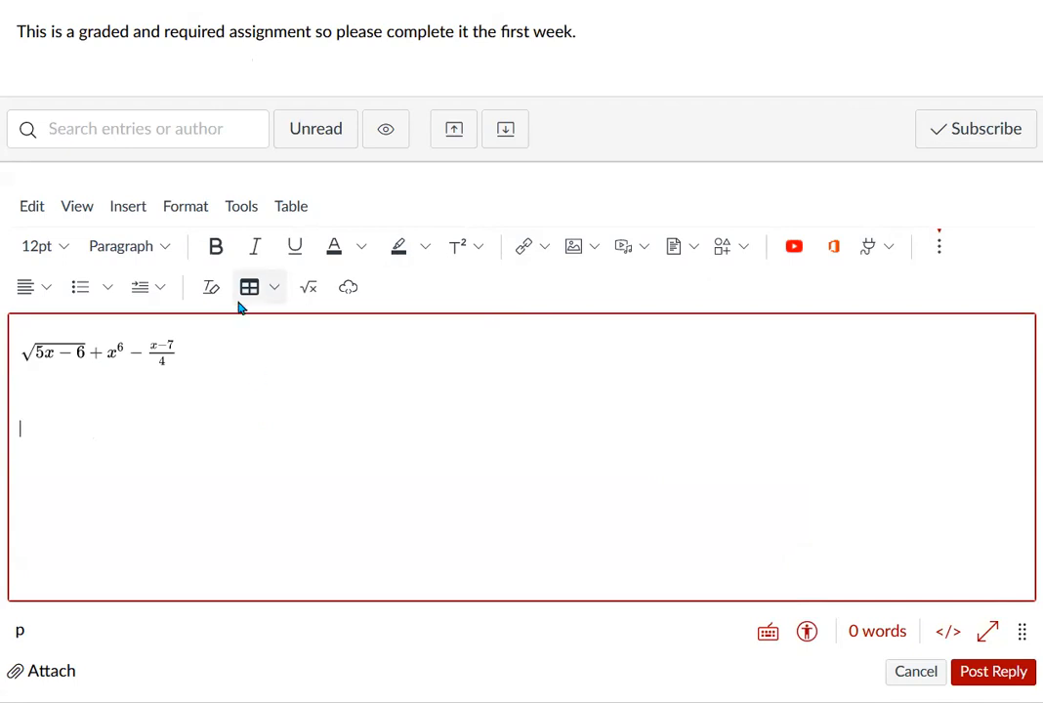
click(306, 290)
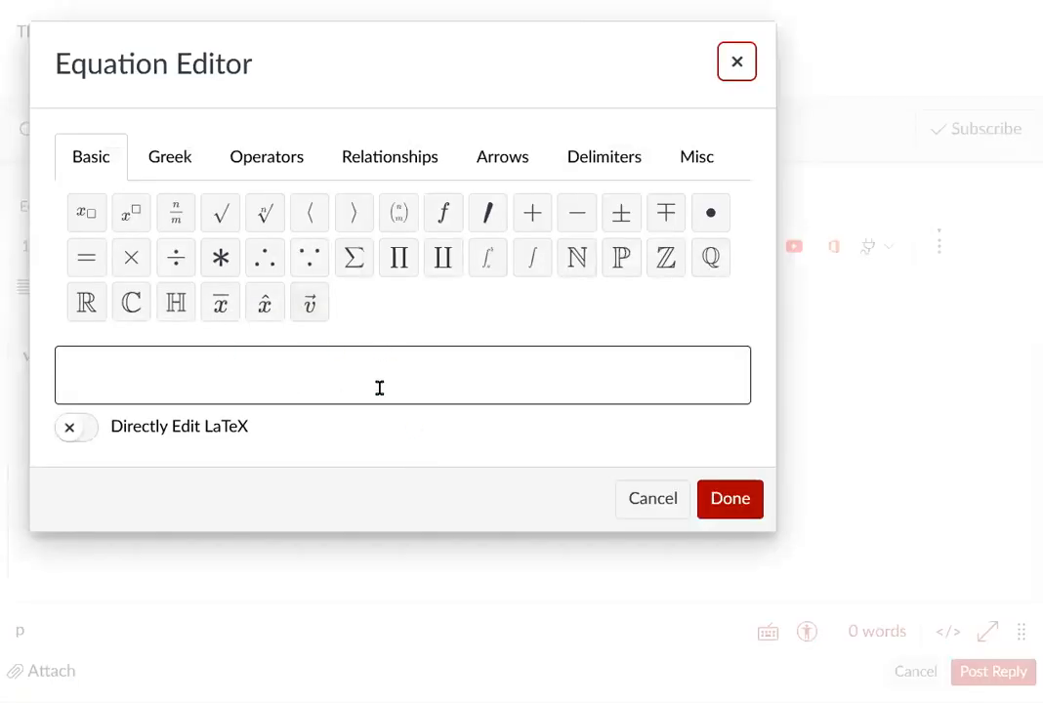
click(281, 377)
text(sqrt)
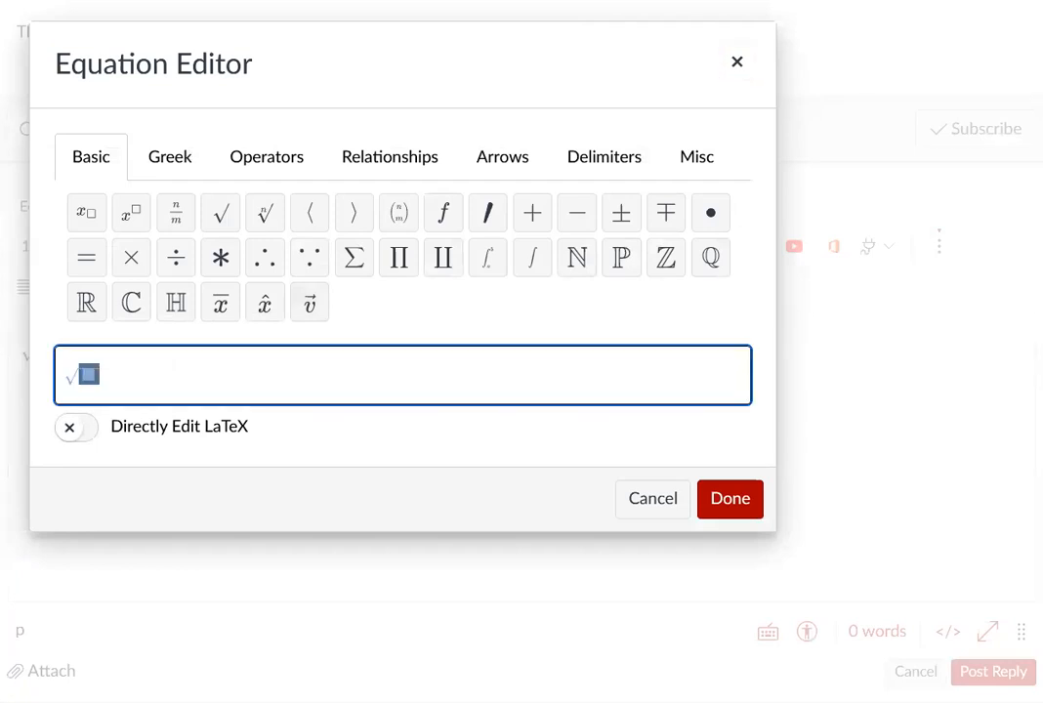
text(5x-6)
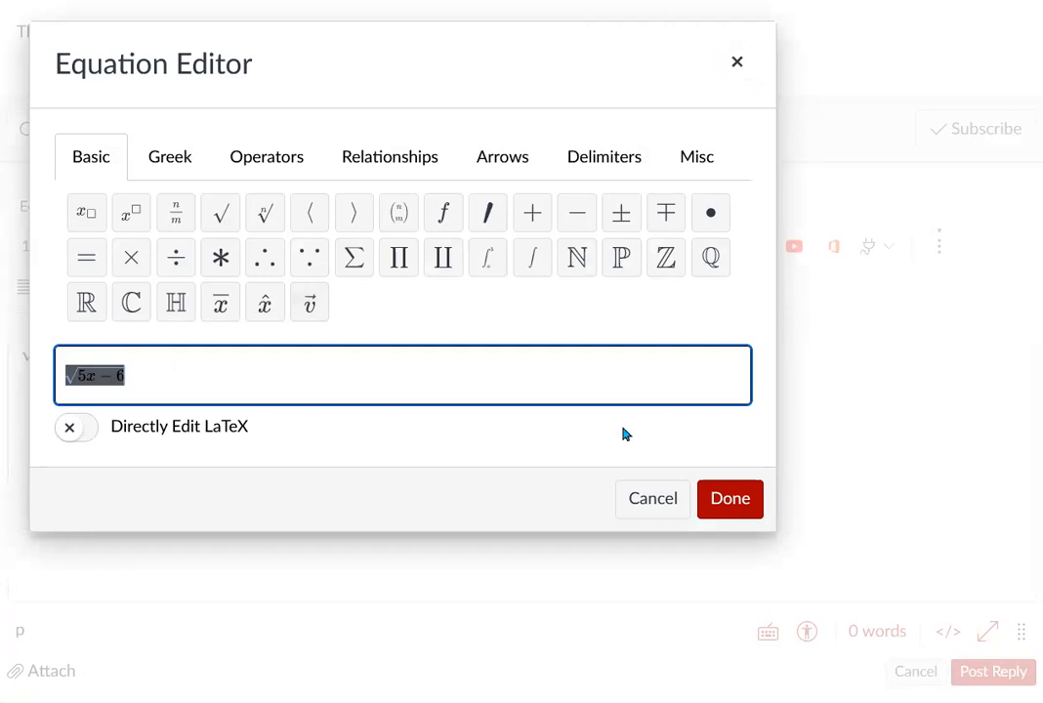
click(657, 506)
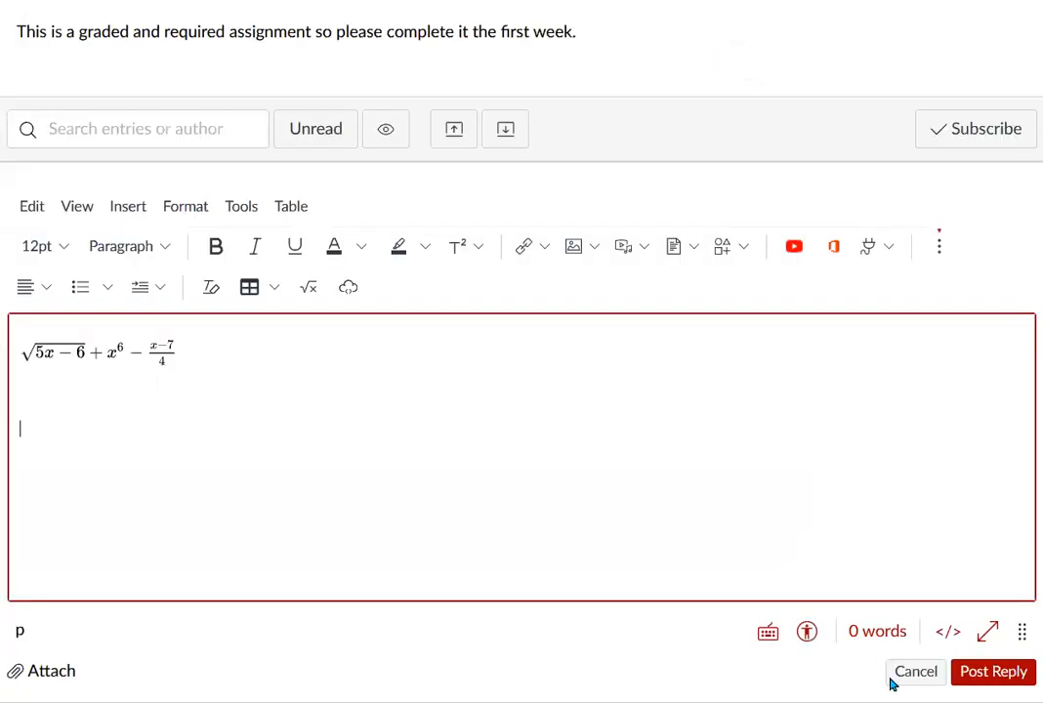
Start a new equation and enter the square root of 5x-6 by the name sqrt.
click(308, 287)
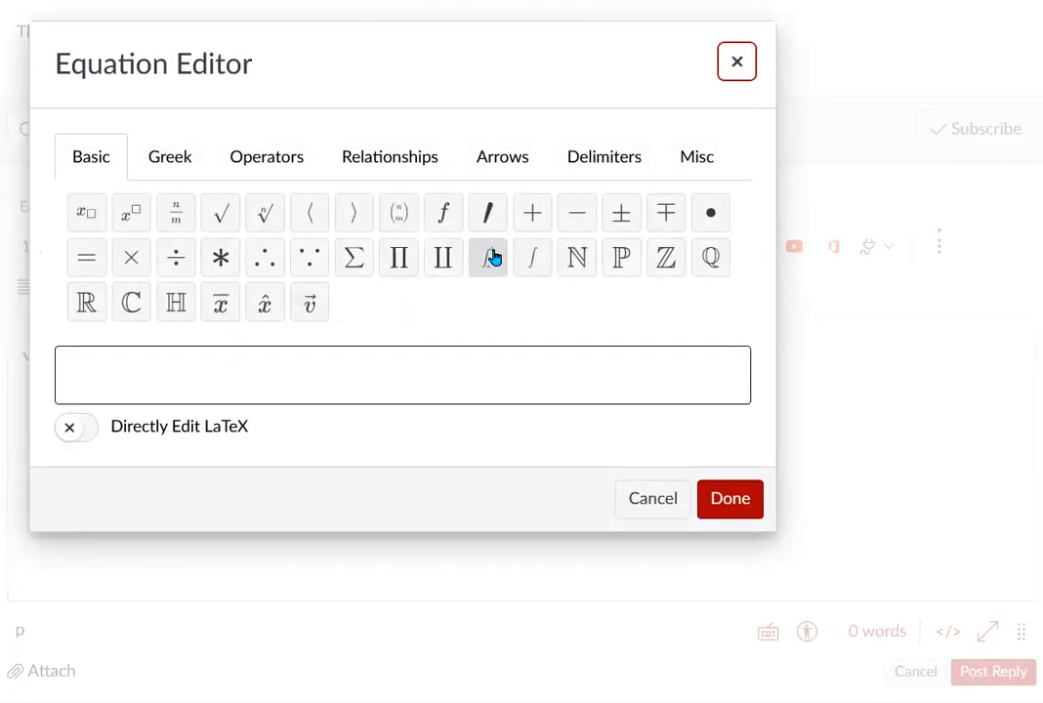
click(312, 379)
text(sqrt)
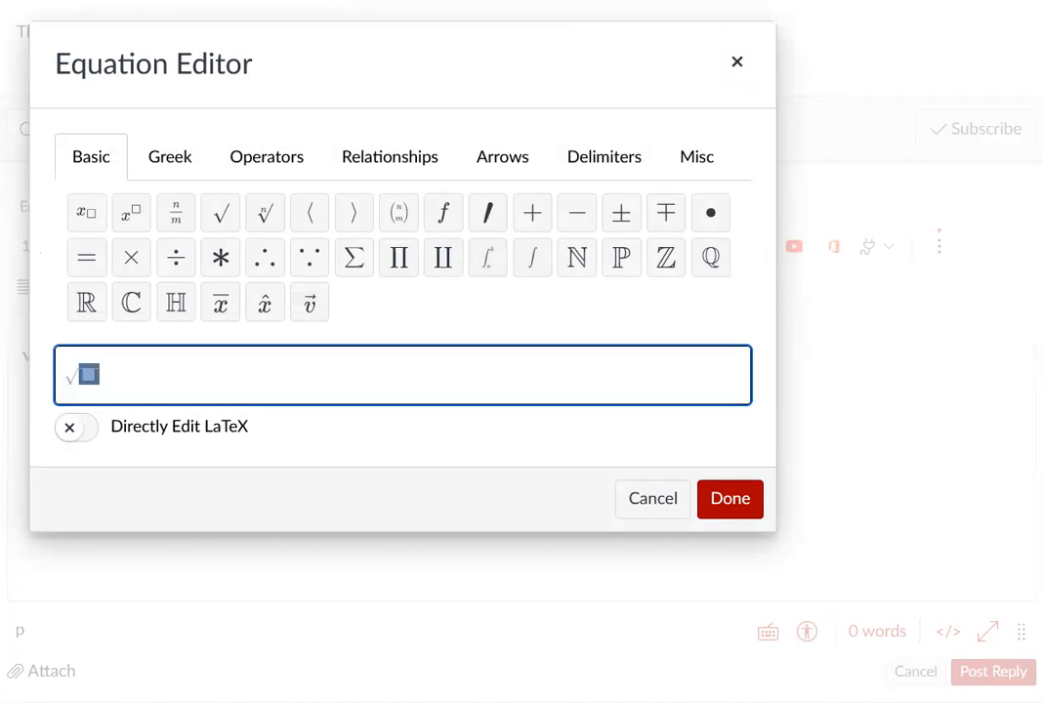
text(5x-6)
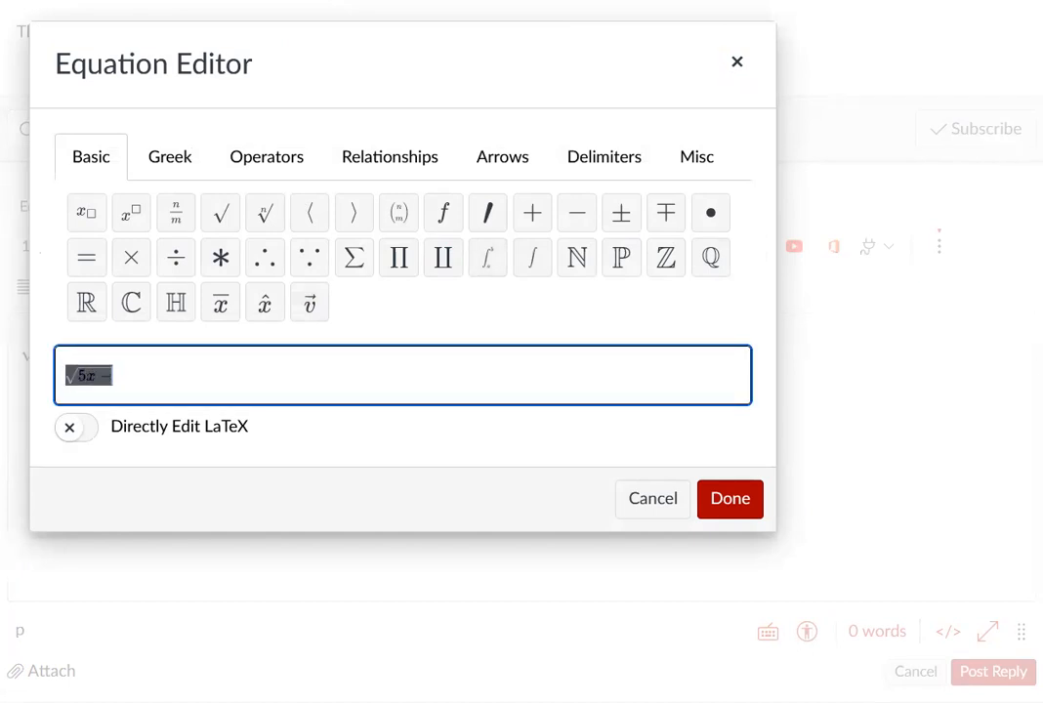
Try continuing with + x while still inside the radical, and delete that addition.
text(+x)
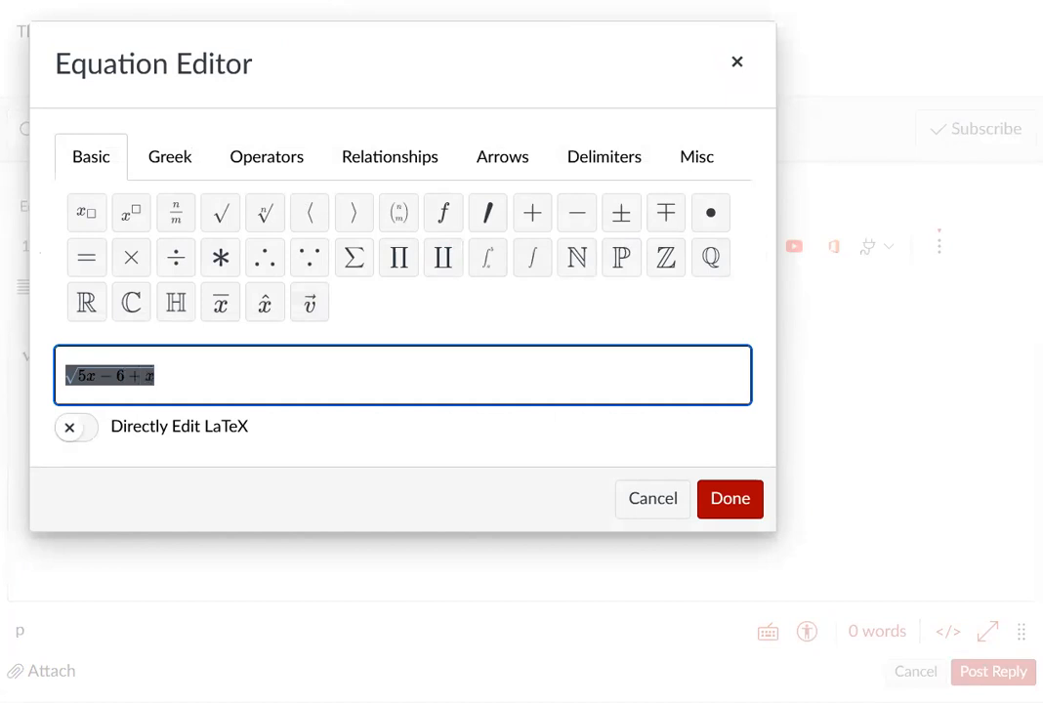
key(Right)
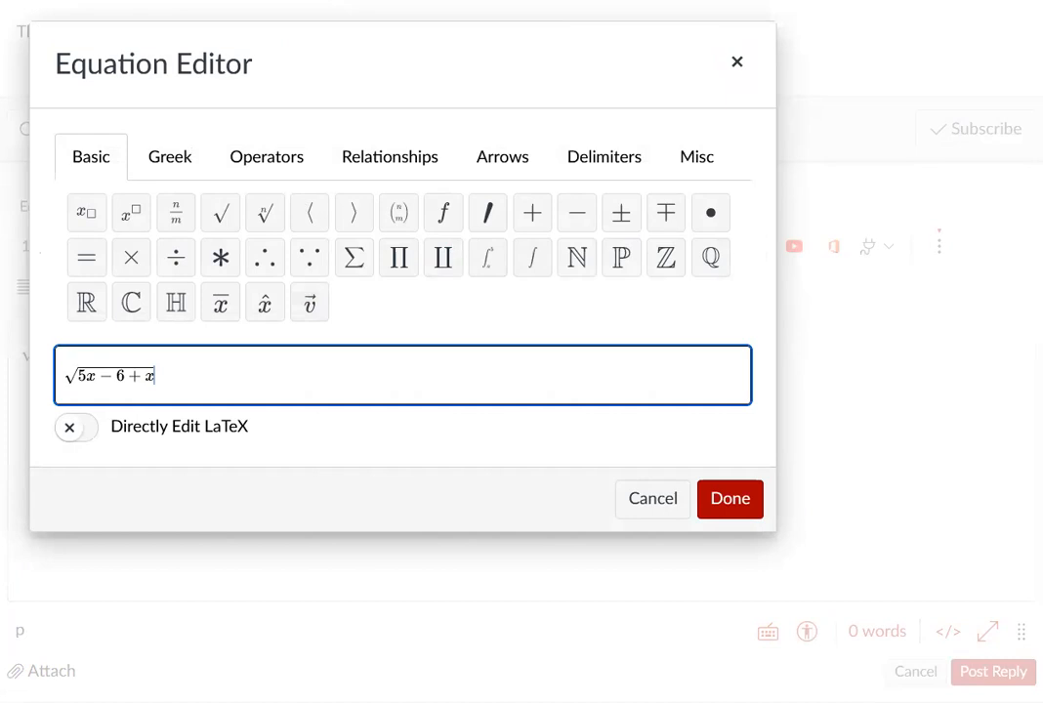
key(ctrl+a)
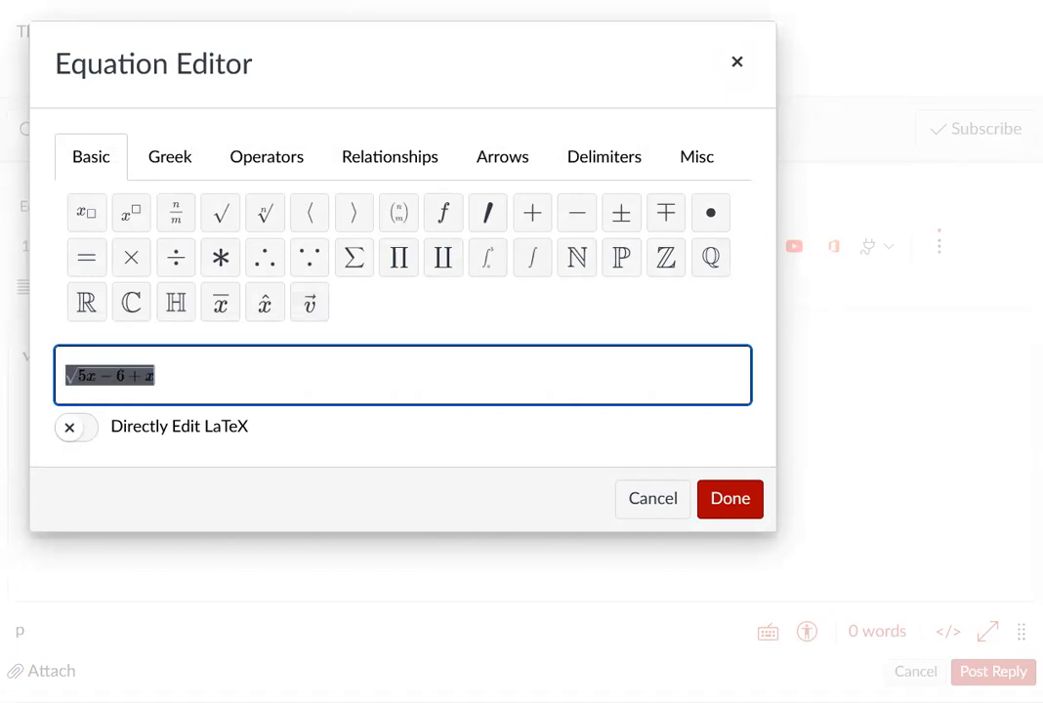
key(BackSpace)
key(BackSpace)
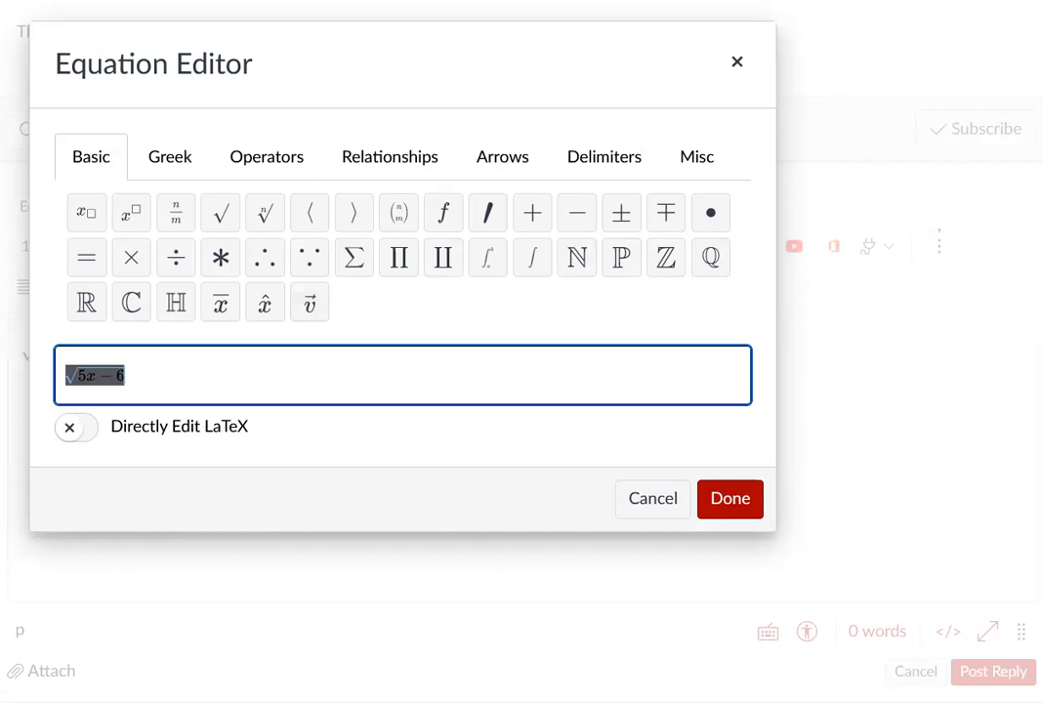
Leave the radical and add a plus sign after the square root.
click(125, 376)
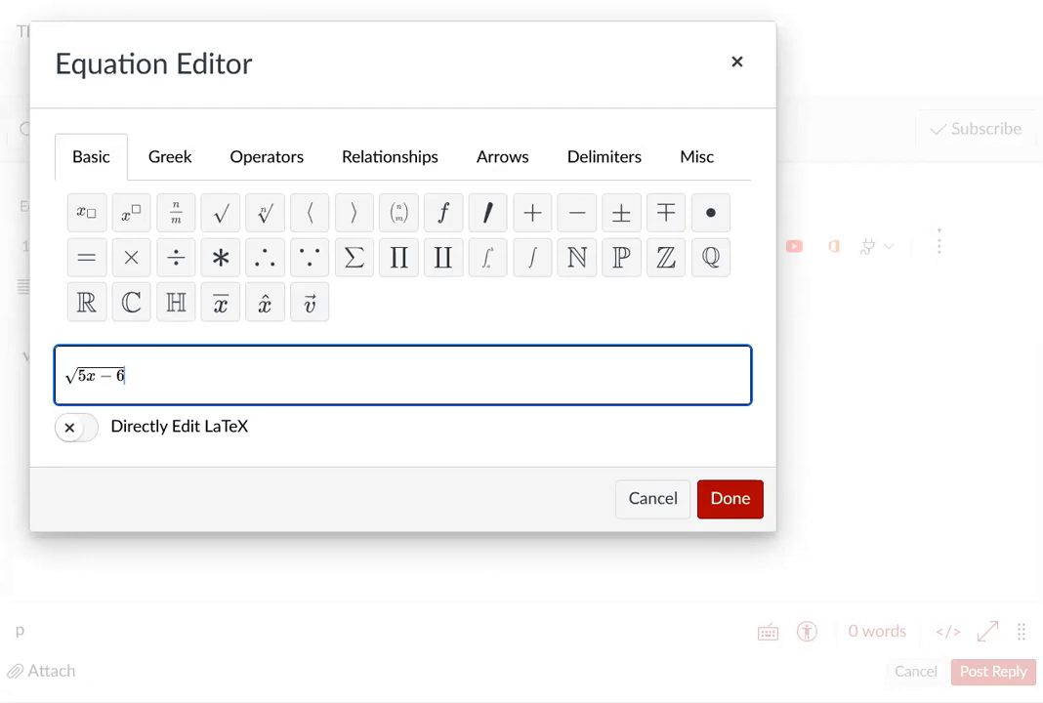
text(+)
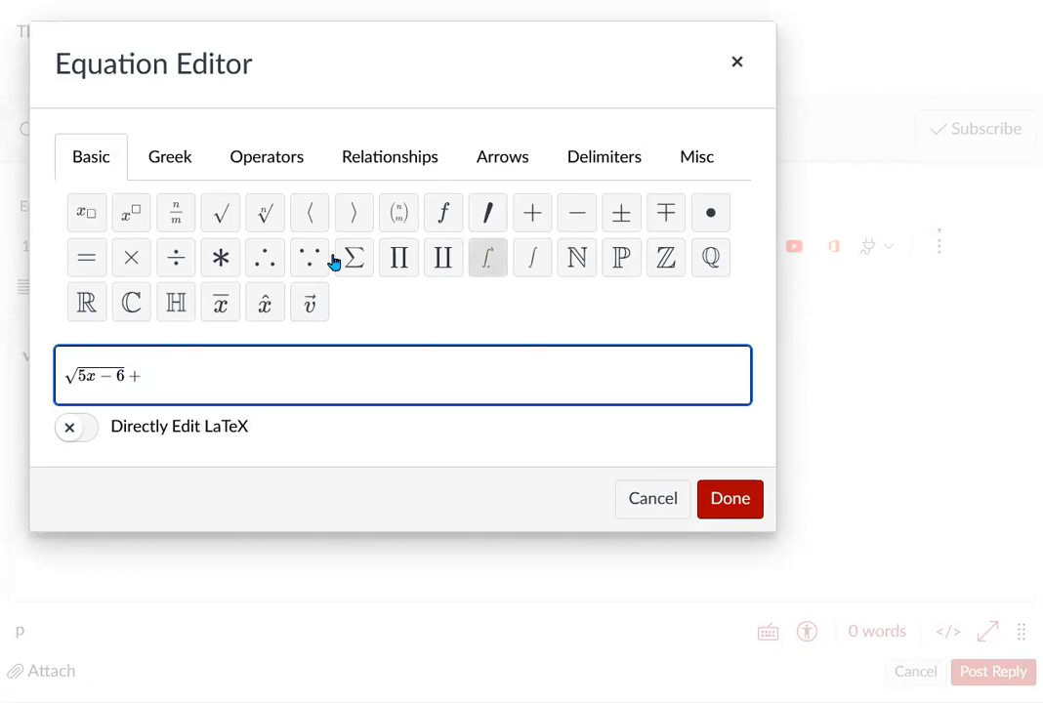
Try the exponent template without a base, on x and on a, and delete each attempt after the plus sign.
click(136, 219)
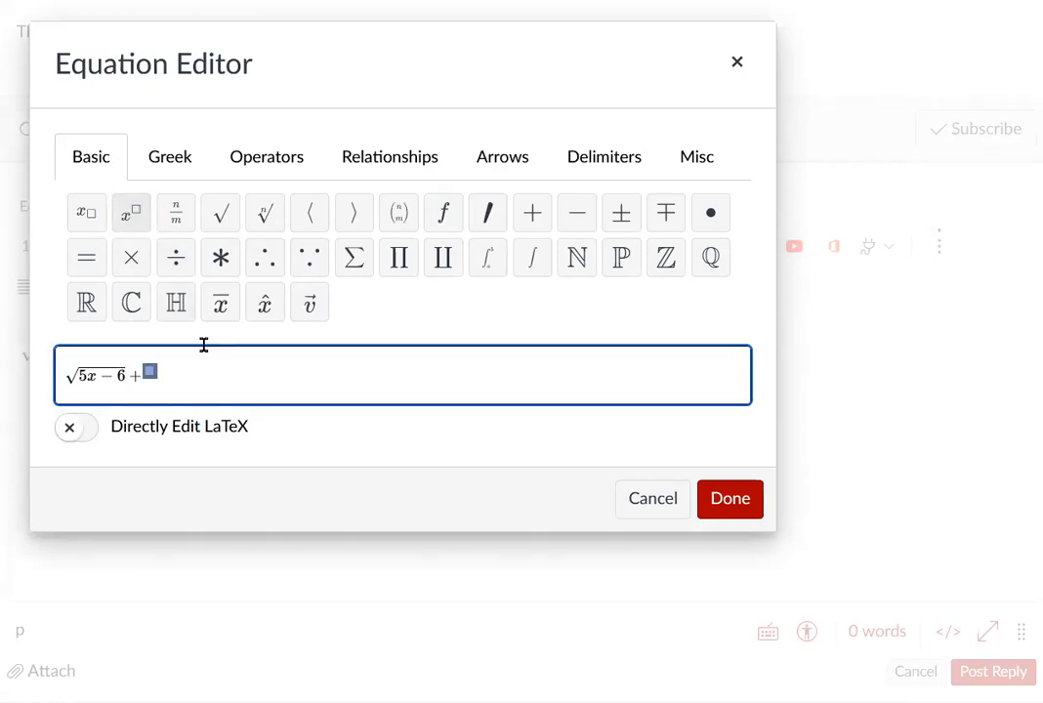
key(BackSpace)
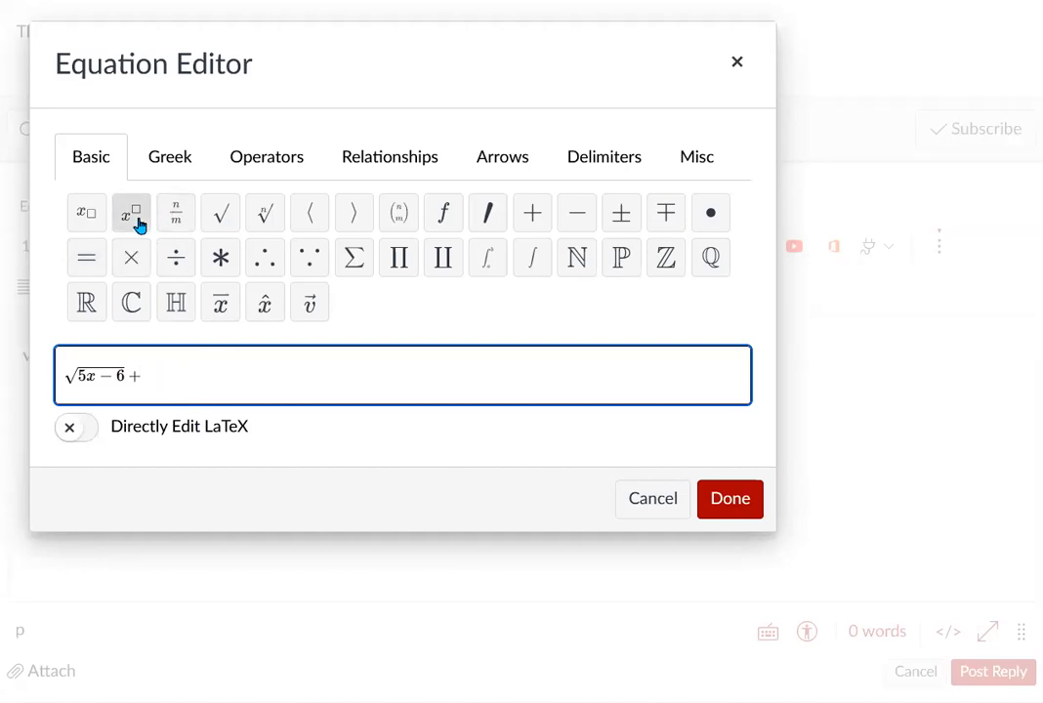
text(x)
click(120, 224)
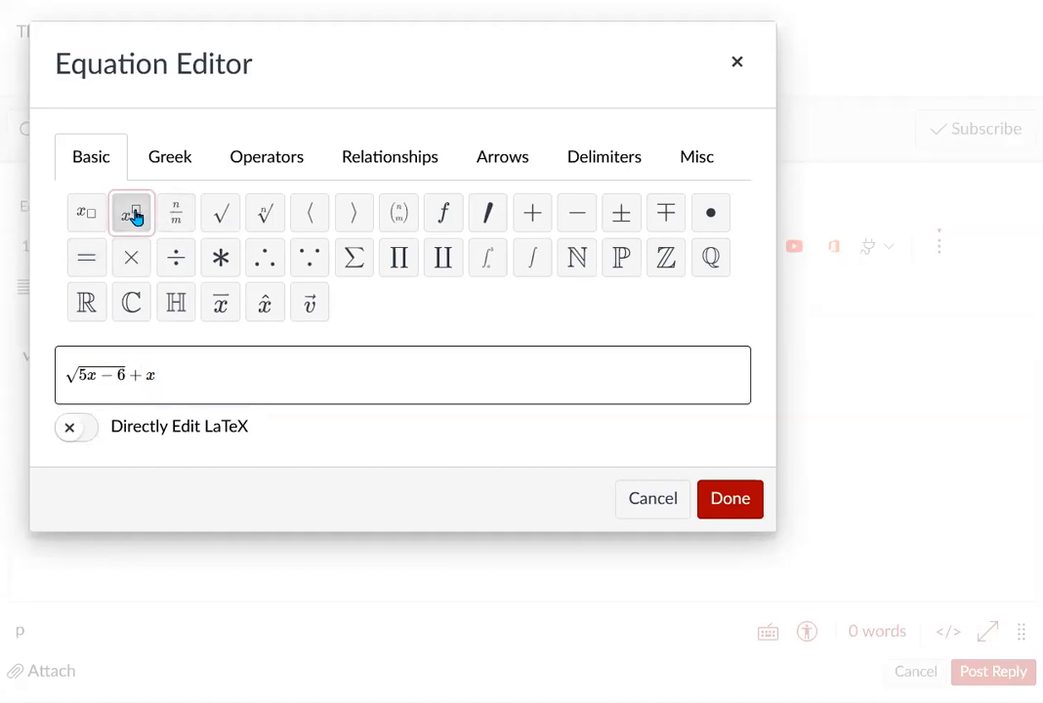
key(BackSpace)
key(BackSpace)
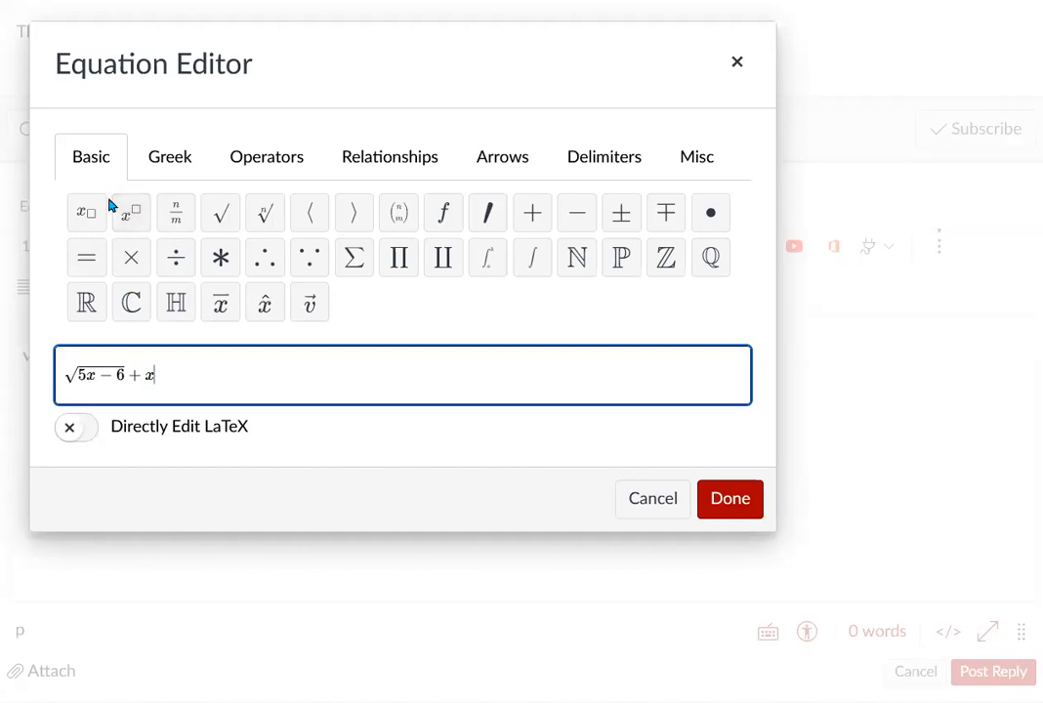
text(a)
click(137, 209)
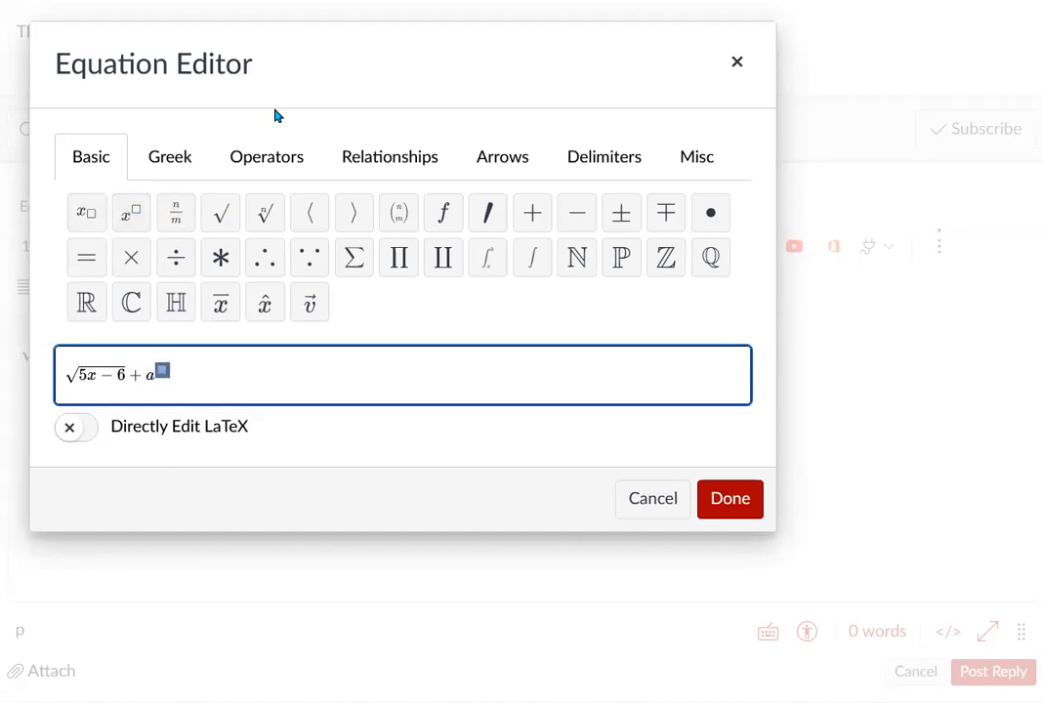
key(BackSpace)
key(BackSpace)
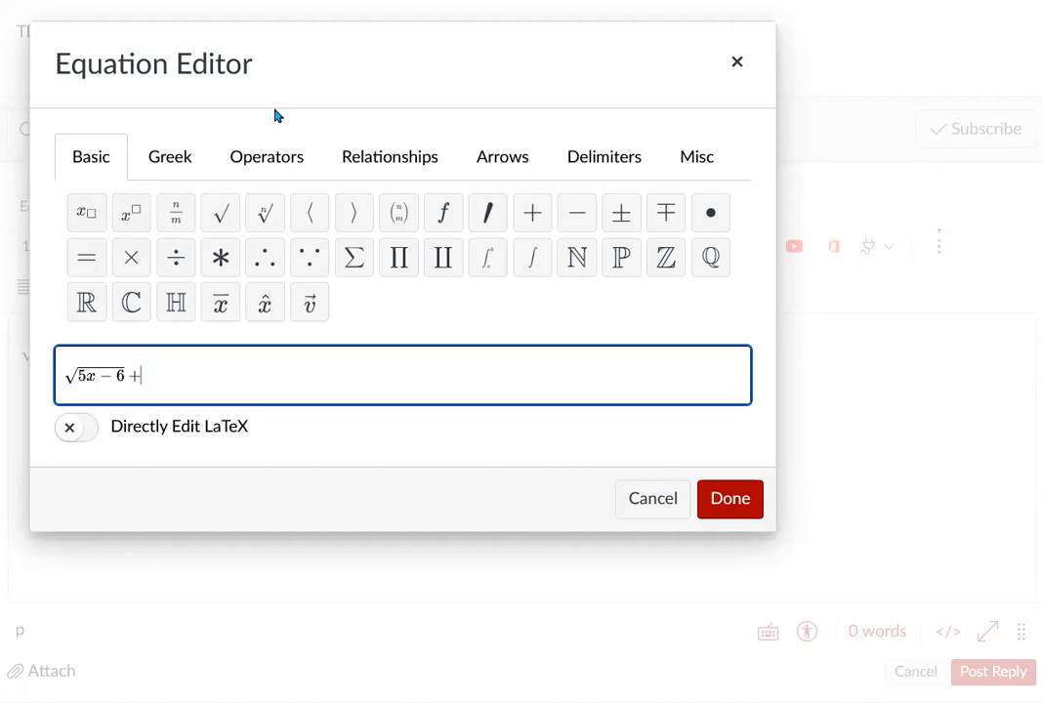
Add x after the plus sign, try the exponent 6 followed by 4-x, and delete everything after that first x.
text(x)
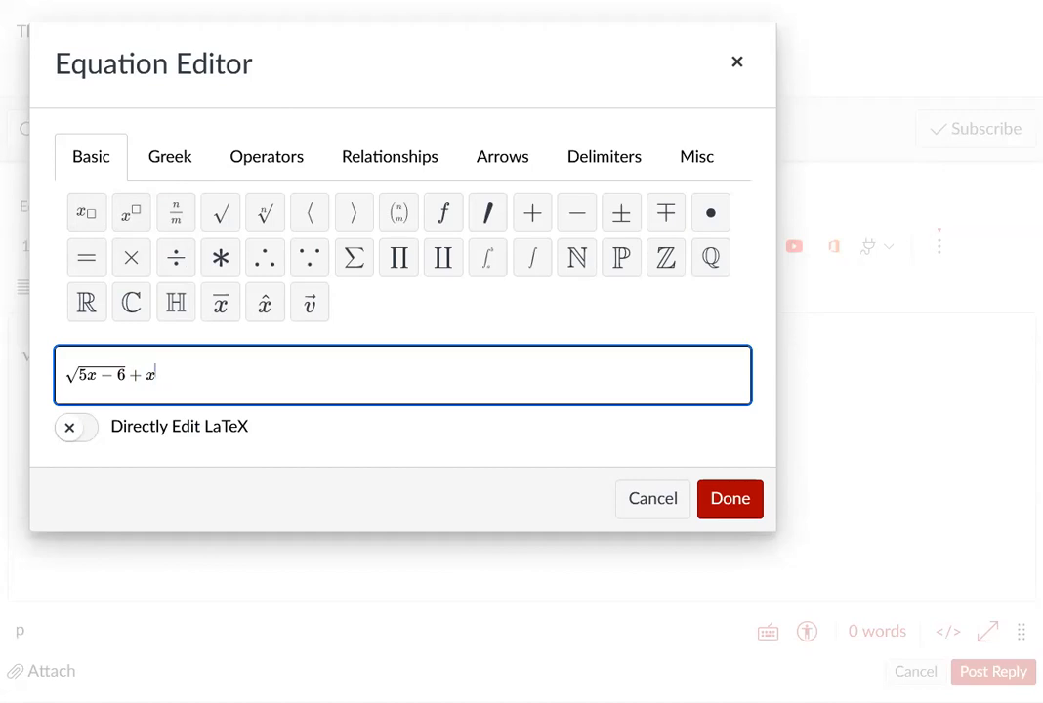
text(^6)
text(4-)
text(x)
key(BackSpace)
key(BackSpace)
key(BackSpace)
key(BackSpace)
Try the caret exponents 6, g and 6 again on x, including a 3 after the first one, deleting each attempt.
text(^6)
key(Right)
text(3)
key(BackSpace)
key(BackSpace)
key(BackSpace)
text(^g)
key(BackSpace)
key(BackSpace)
text(^6)
key(BackSpace)
key(BackSpace)
Try a long string of letters starting with h as the exponent of x, and delete it.
text(^h)
text(fkdlfkgldfkgl)
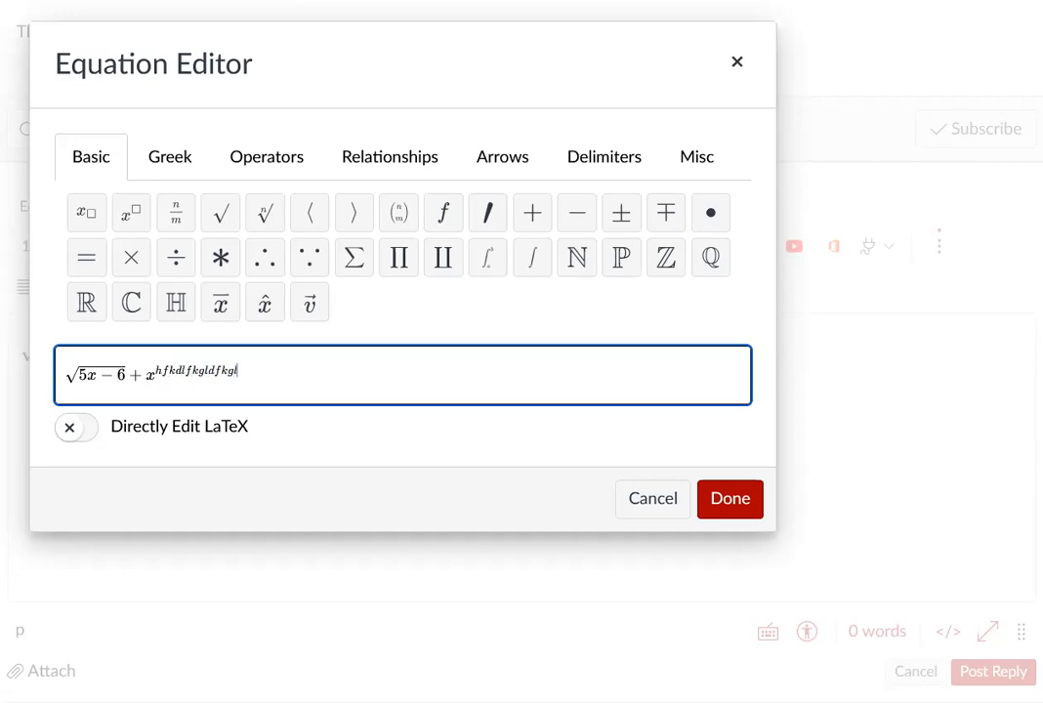
key(BackSpace)
key(BackSpace)
key(BackSpace)
key(BackSpace)
key(BackSpace)
key(BackSpace)
key(BackSpace)
key(BackSpace)
key(BackSpace)
key(BackSpace)
key(BackSpace)
key(BackSpace)
key(BackSpace)
key(BackSpace)
key(BackSpace)
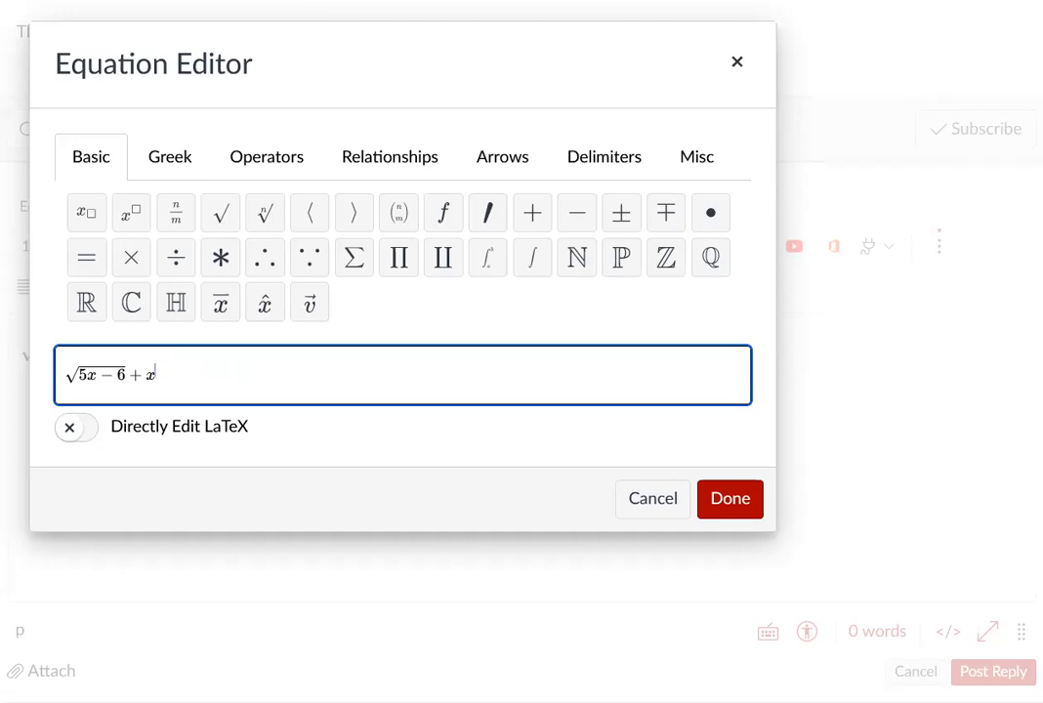
Raise x to the power 3, continue with the digits 43435343, and delete those trailing digits.
text(^343)
text(43435343)
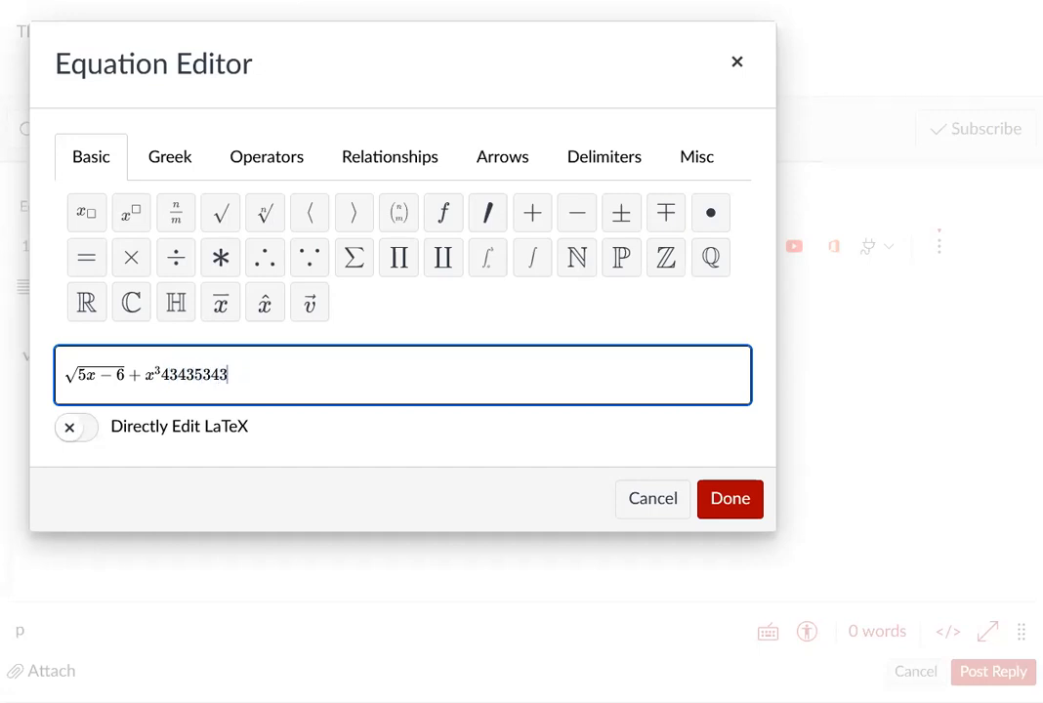
key(BackSpace)
key(BackSpace)
key(BackSpace)
key(BackSpace)
key(BackSpace)
key(BackSpace)
key(BackSpace)
key(BackSpace)
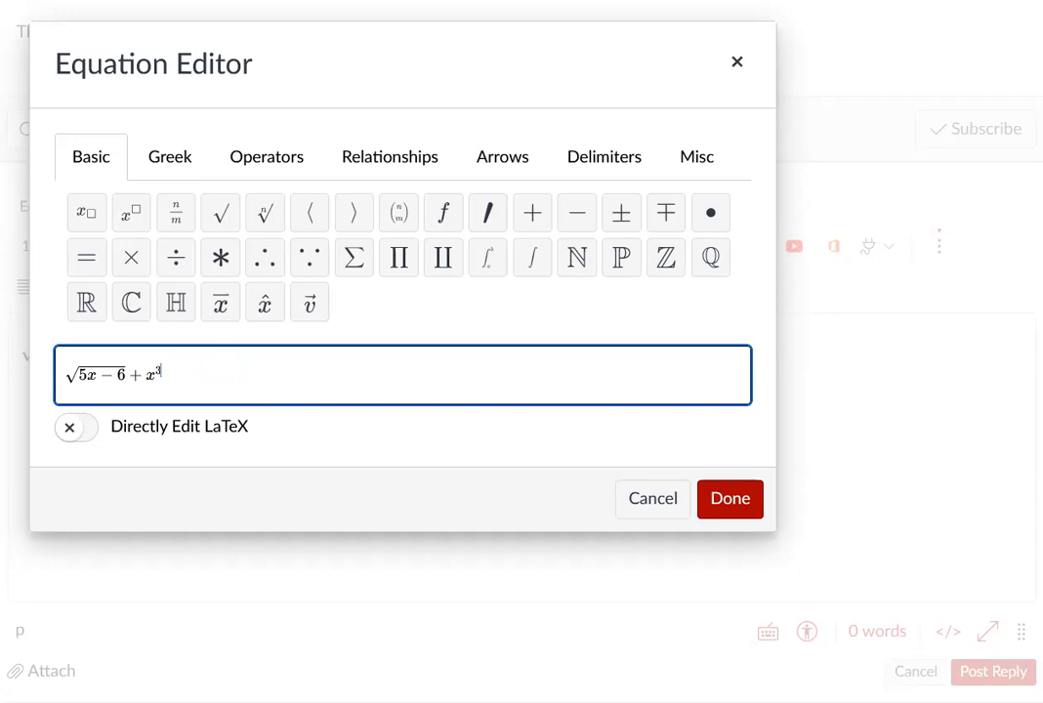
Change the exponent of x to 6 and add a minus sign after the term.
key(BackSpace)
text(6)
text(-)
Add the fraction x-7 over 4 after the minus sign and insert the finished equation into the reply.
click(174, 214)
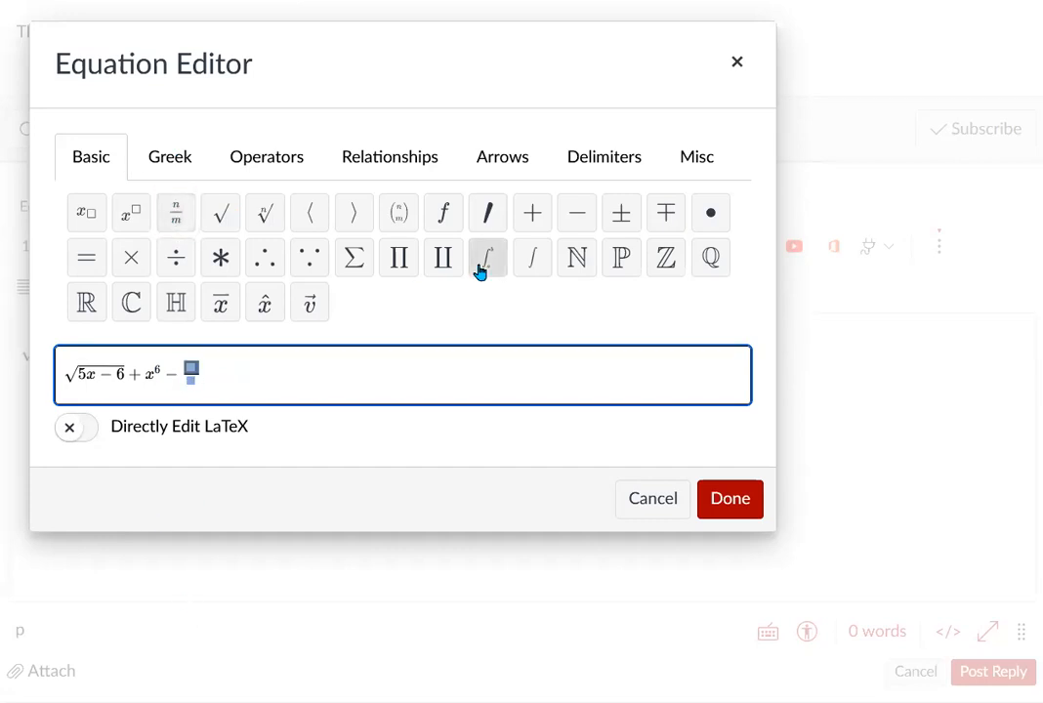
text(x-7)
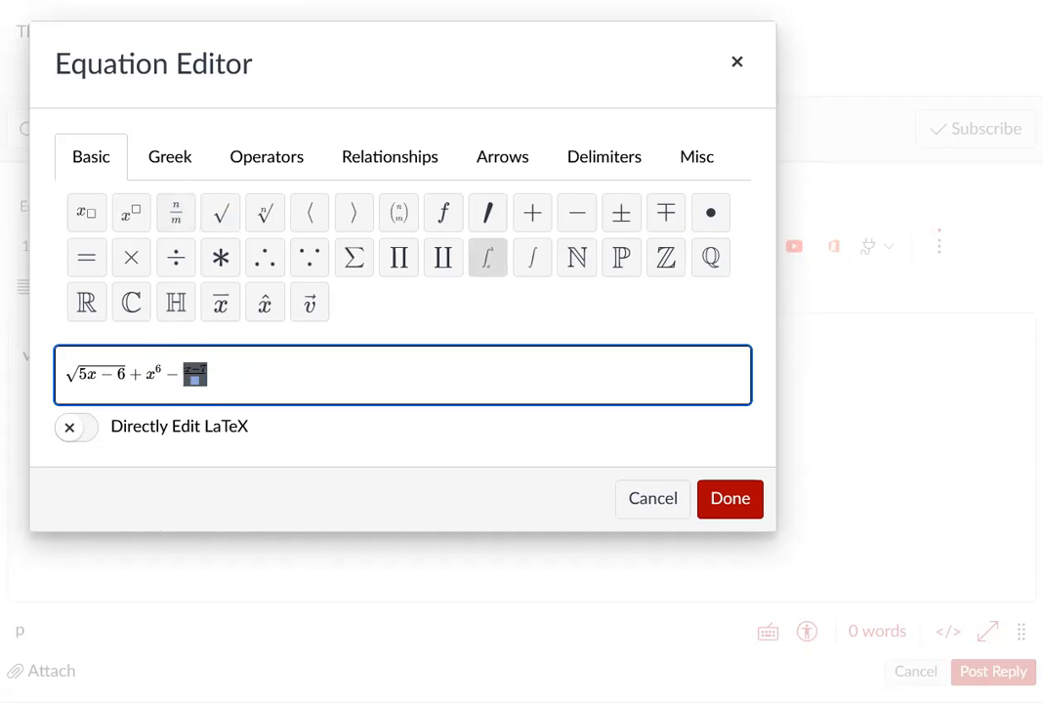
key(Down)
text(4)
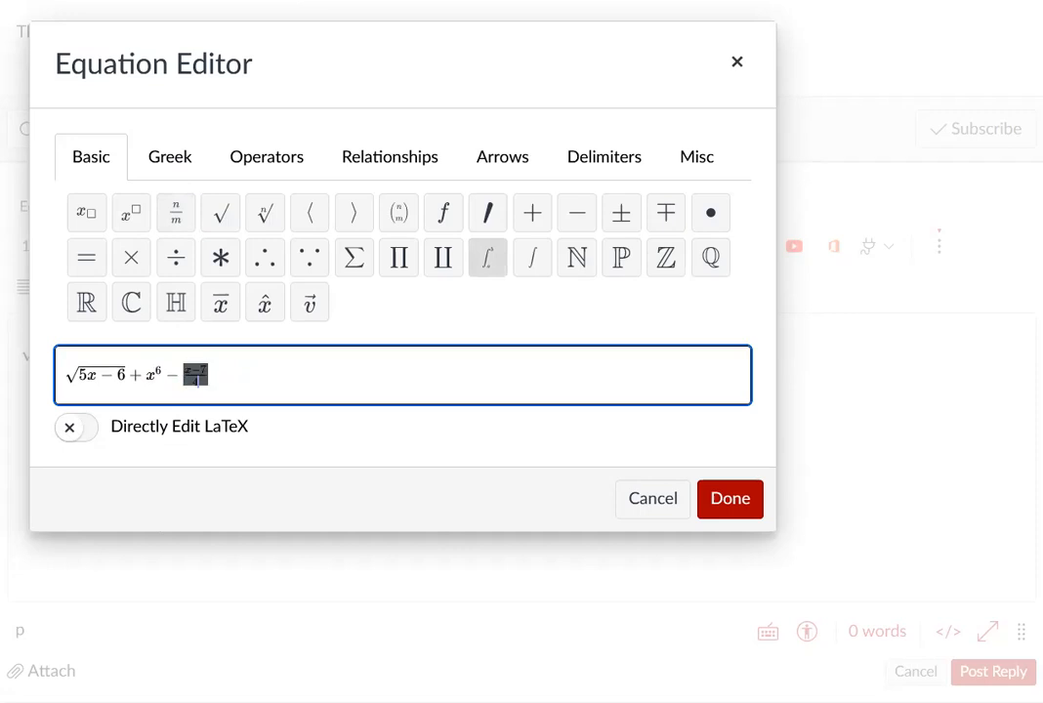
key(Right)
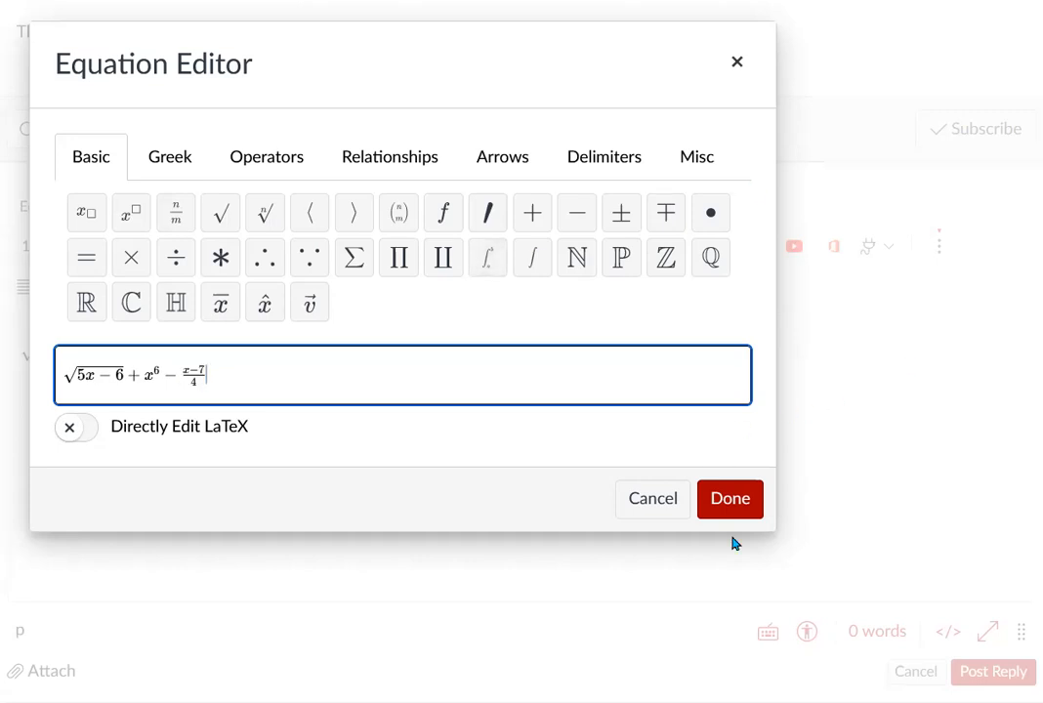
click(727, 501)
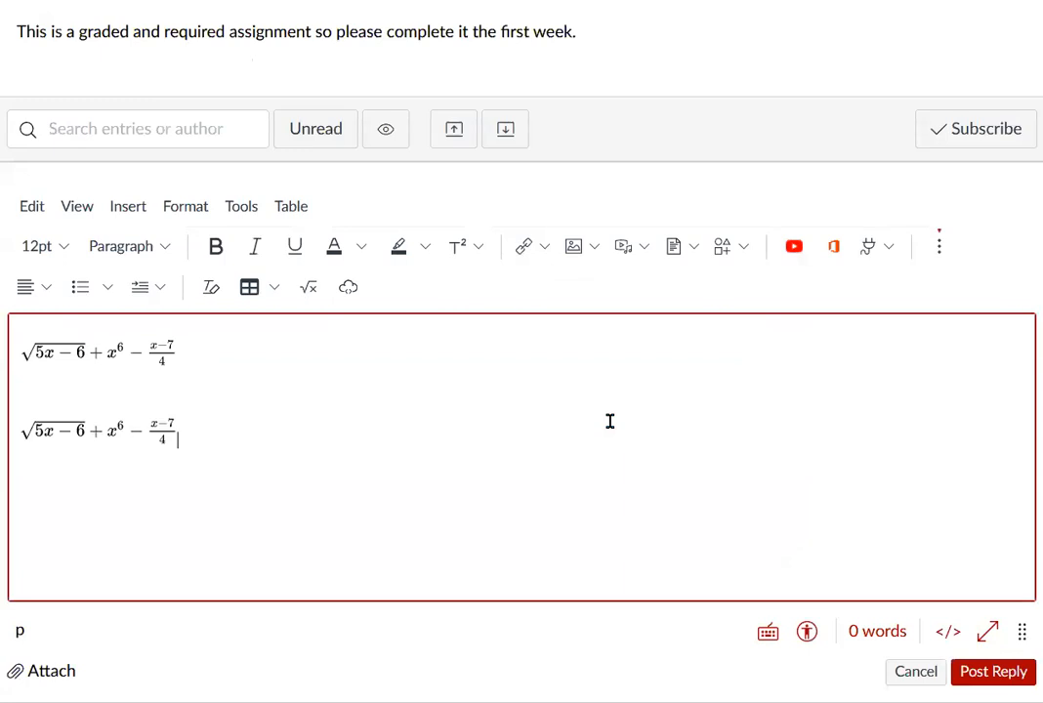